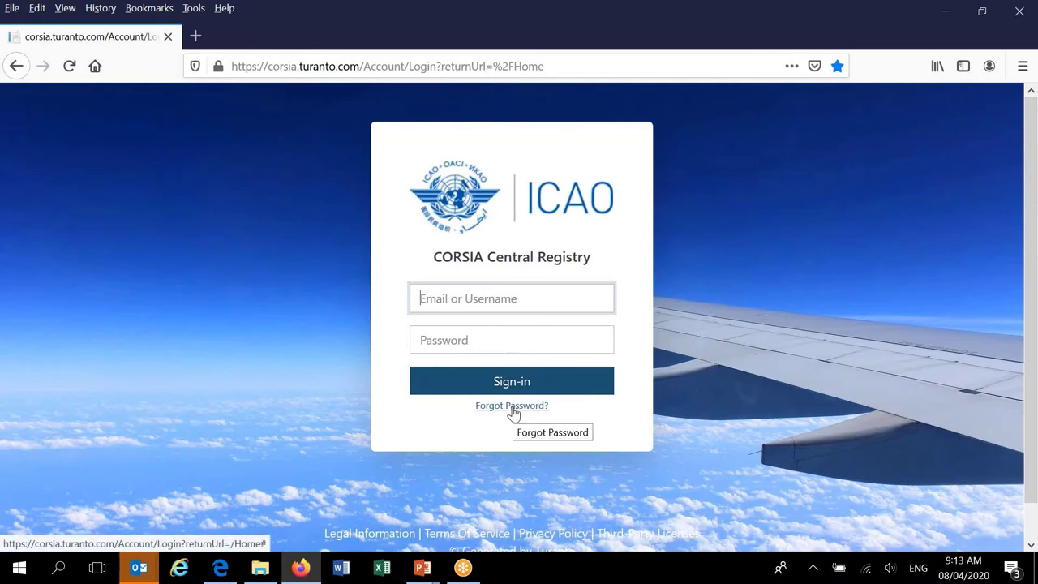
# Step: View the Forgot Password form and cancel it without requesting a reset email
pyautogui.click(511, 406)
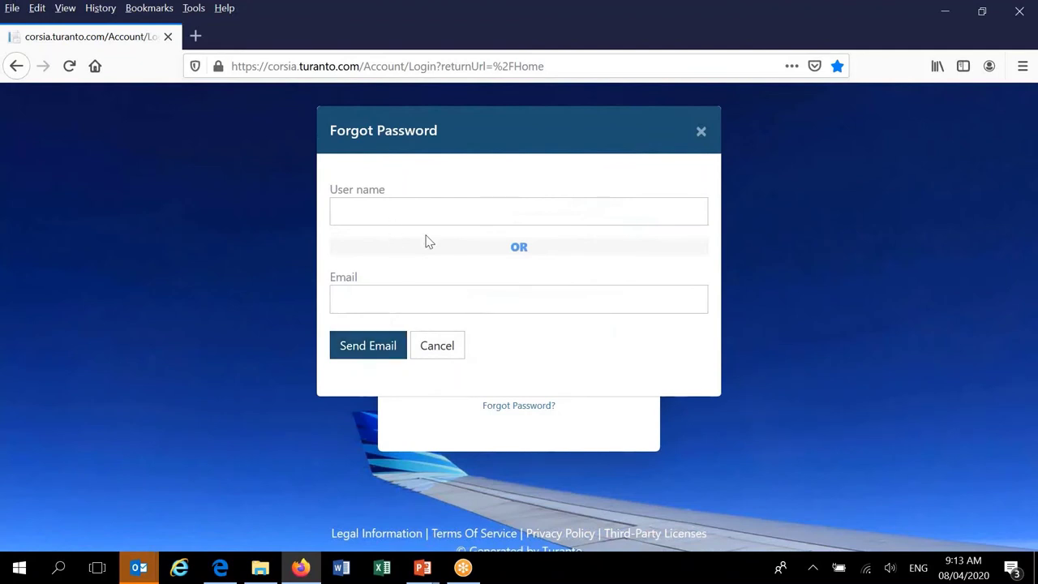
pyautogui.click(443, 348)
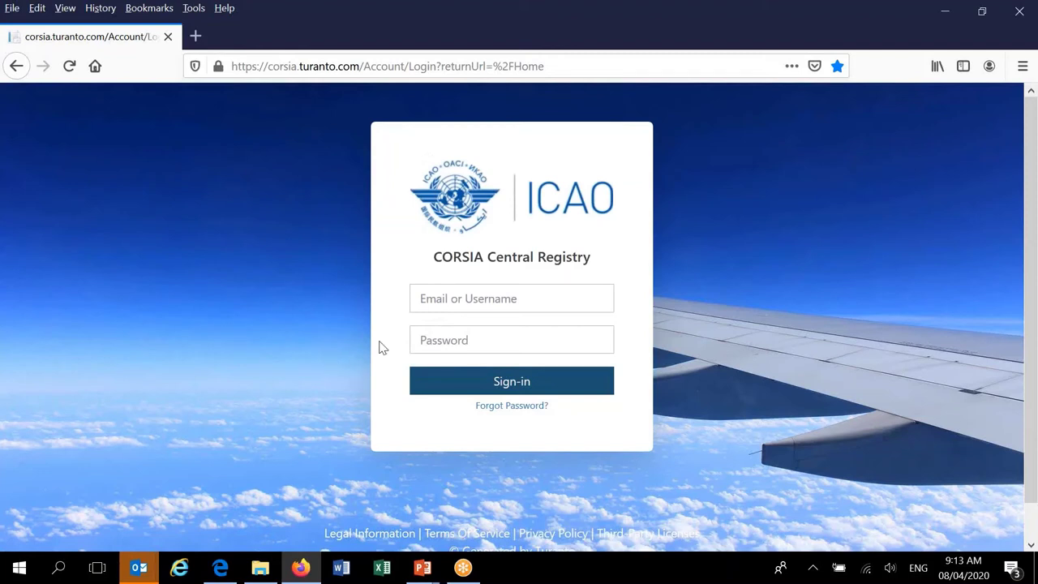
# Step: Sign in to the CORSIA Central Registry with the username testuserccr and the account password
pyautogui.click(522, 296)
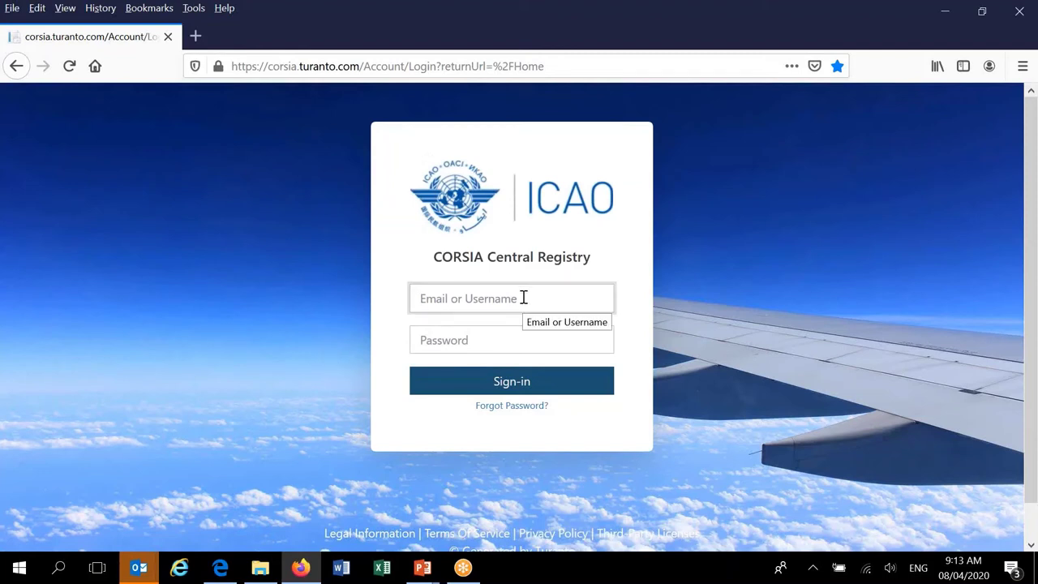
pyautogui.write('testuserccr')
pyautogui.click(489, 341)
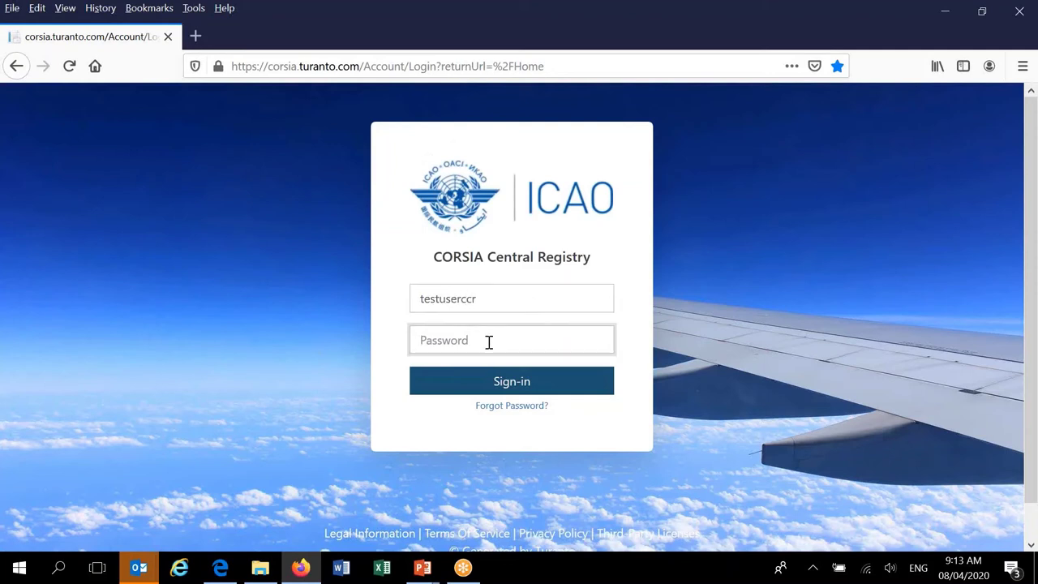
pyautogui.write('••••••••••••')
pyautogui.press('Return')
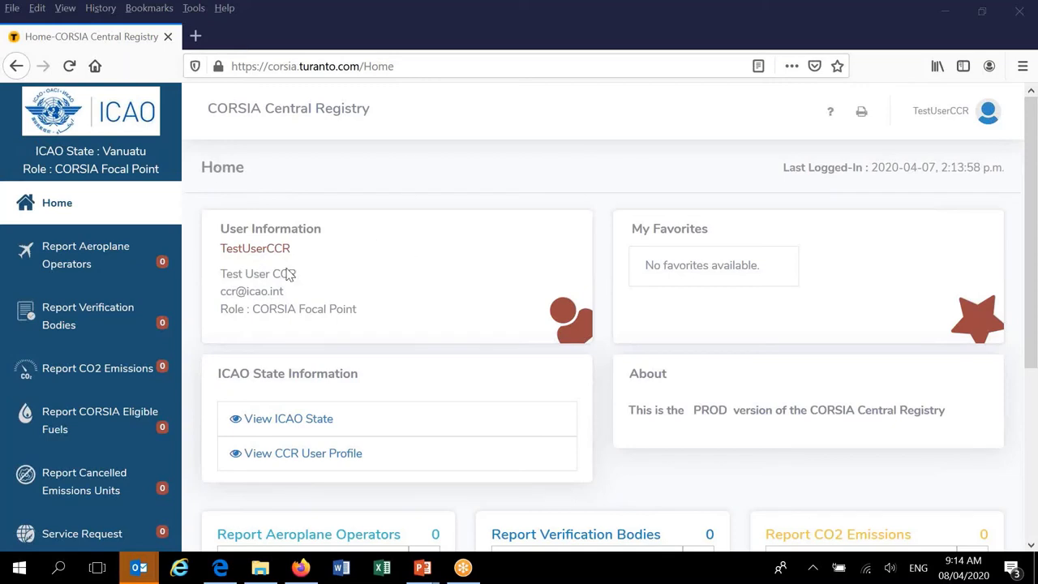
# Step: View the signed-in user's account options, including password change and logout, and close them
pyautogui.click(943, 119)
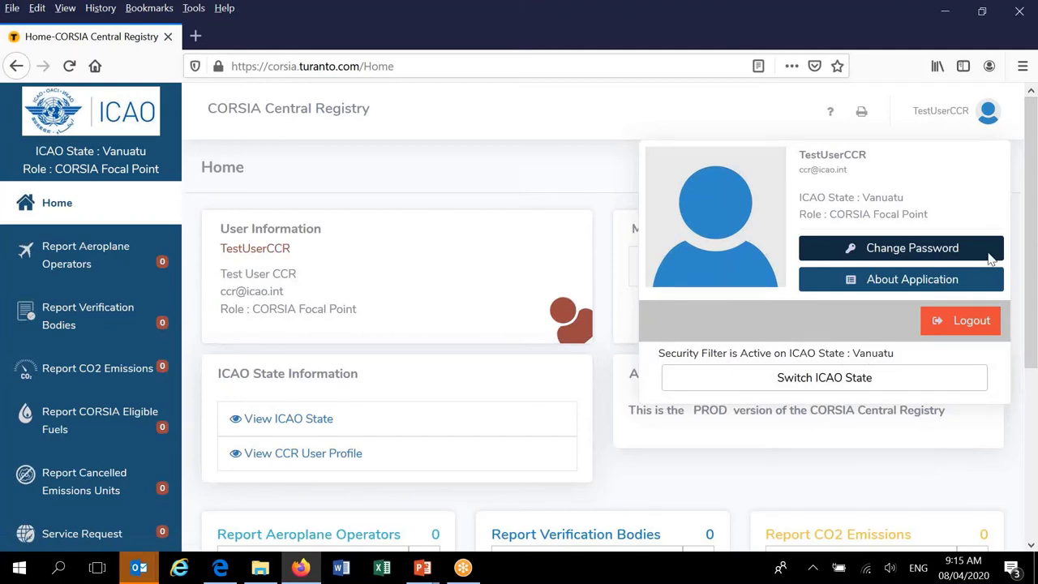
pyautogui.click(512, 124)
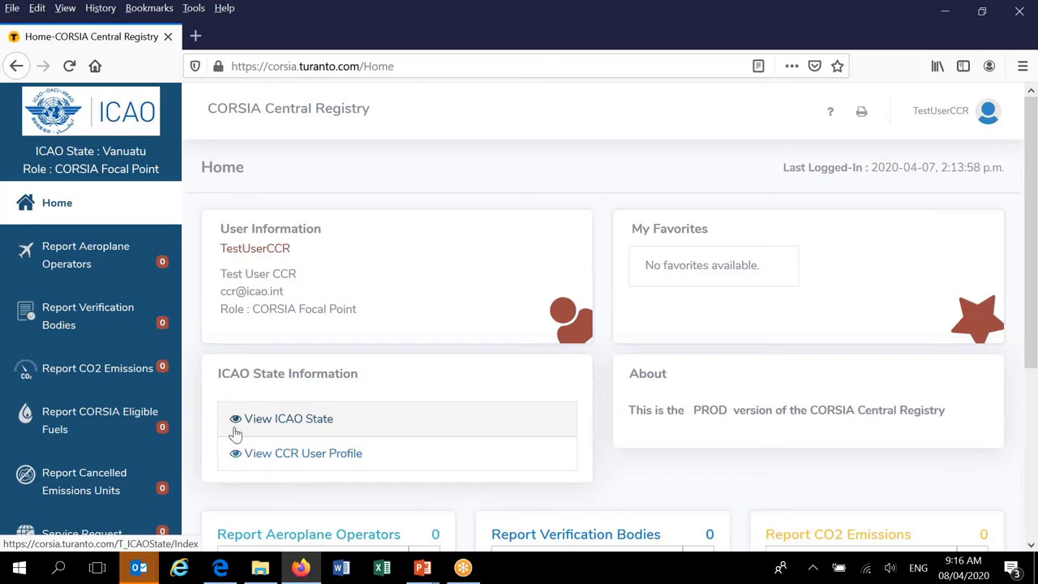
# Step: Open the ICAO State record for Vanuatu from the home page and review its basic and additional information
pyautogui.click(237, 420)
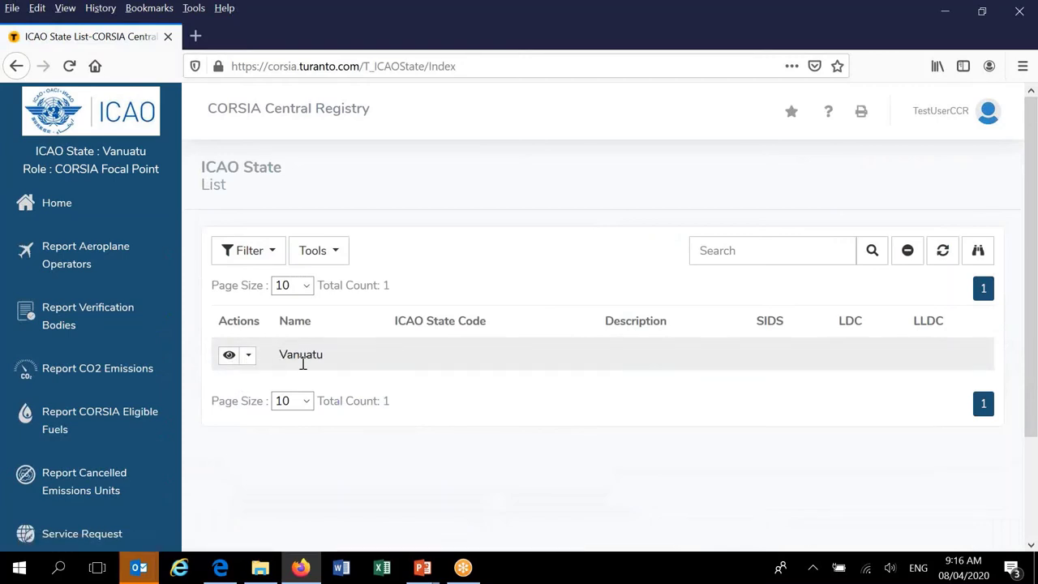
pyautogui.click(230, 357)
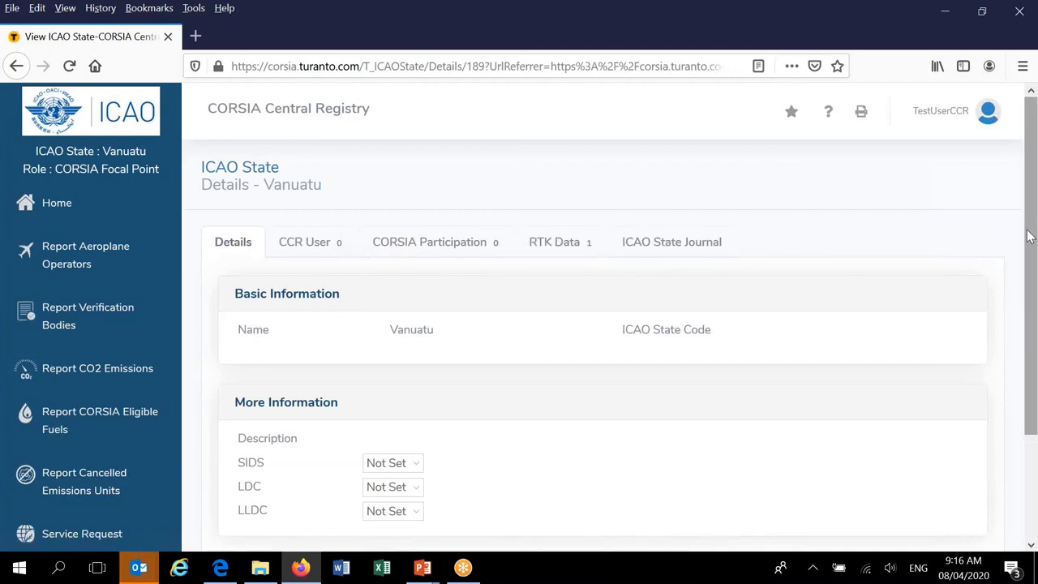
pyautogui.moveTo(1028, 235); pyautogui.dragTo(1031, 265)
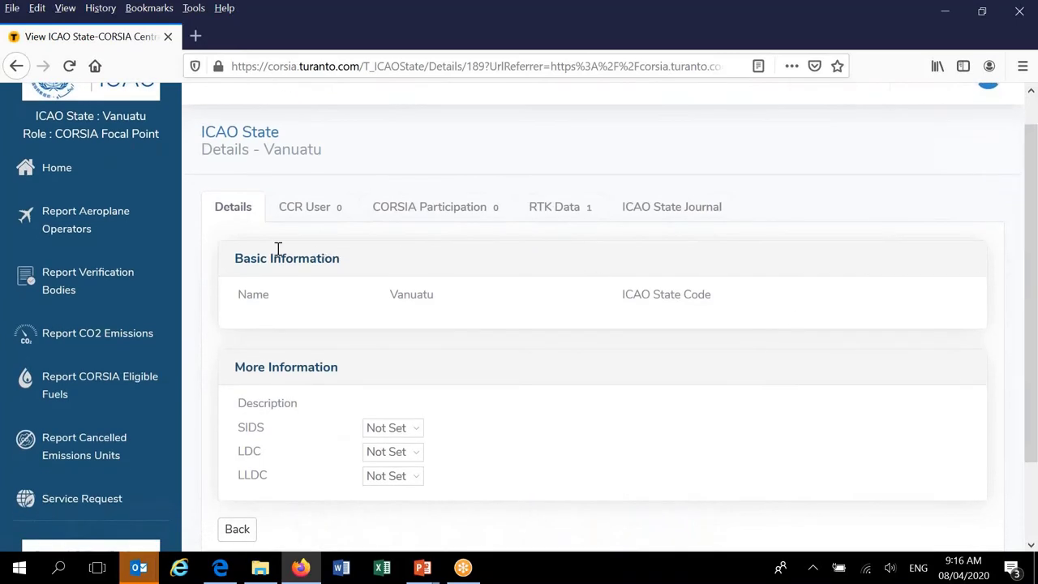
pyautogui.doubleClick(420, 297)
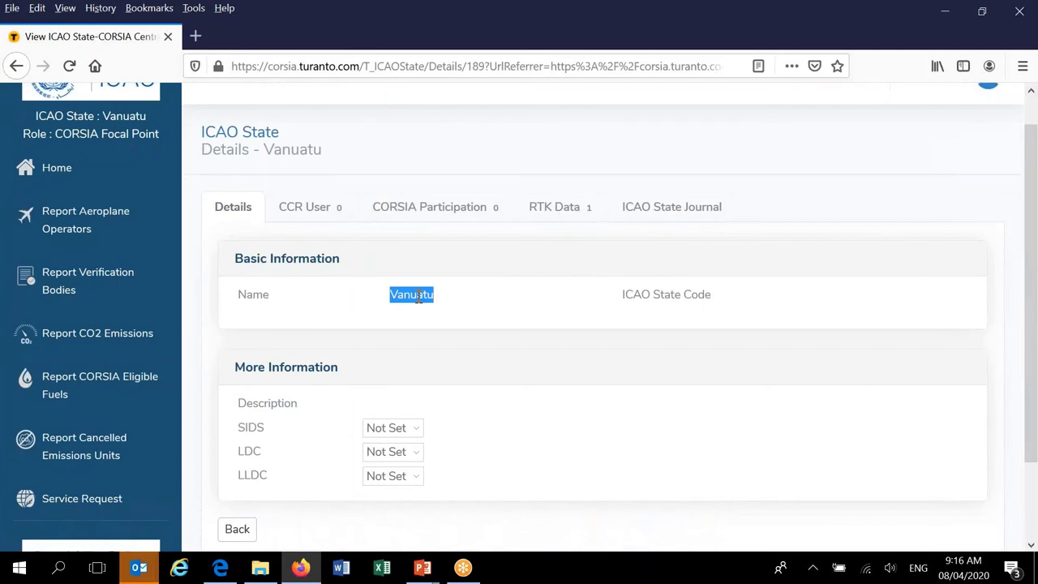
pyautogui.click(252, 297)
pyautogui.moveTo(1029, 252); pyautogui.dragTo(1029, 298)
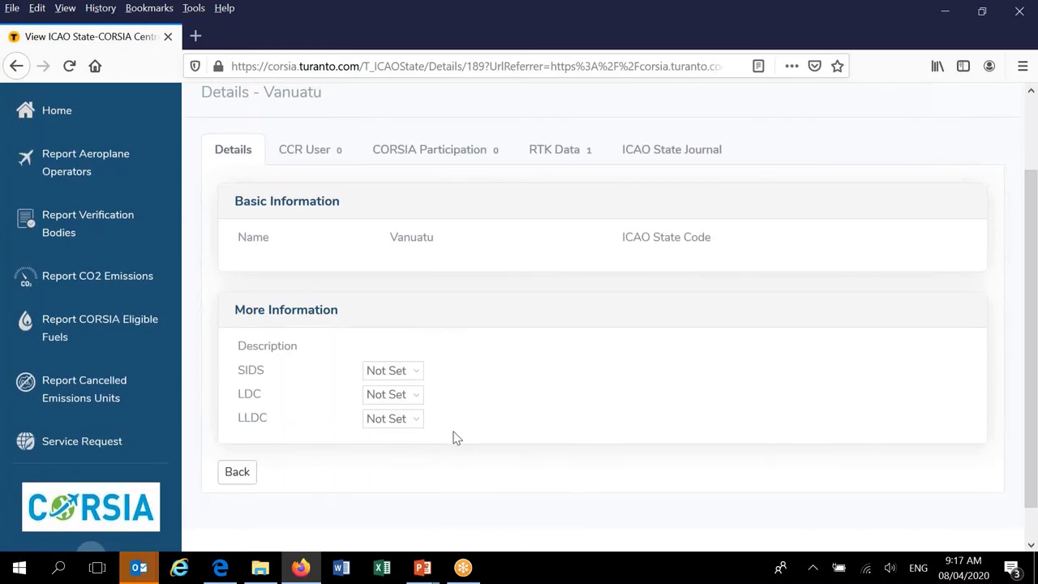
pyautogui.scroll(-1, 487, 381)
pyautogui.scroll(1, 525, 282)
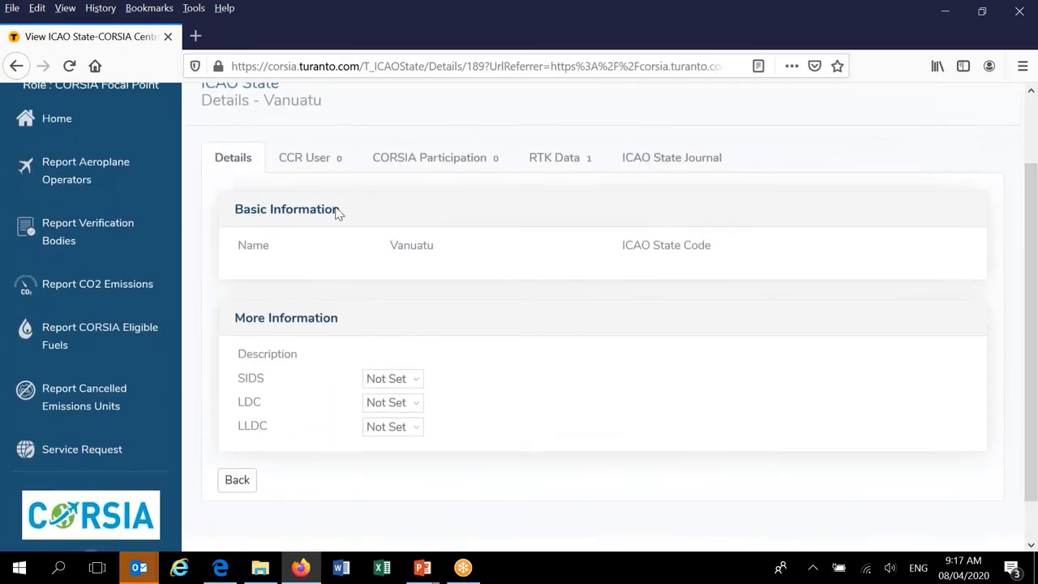
# Step: Review Vanuatu's CCR User, CORSIA Participation and RTK Data records
pyautogui.click(304, 159)
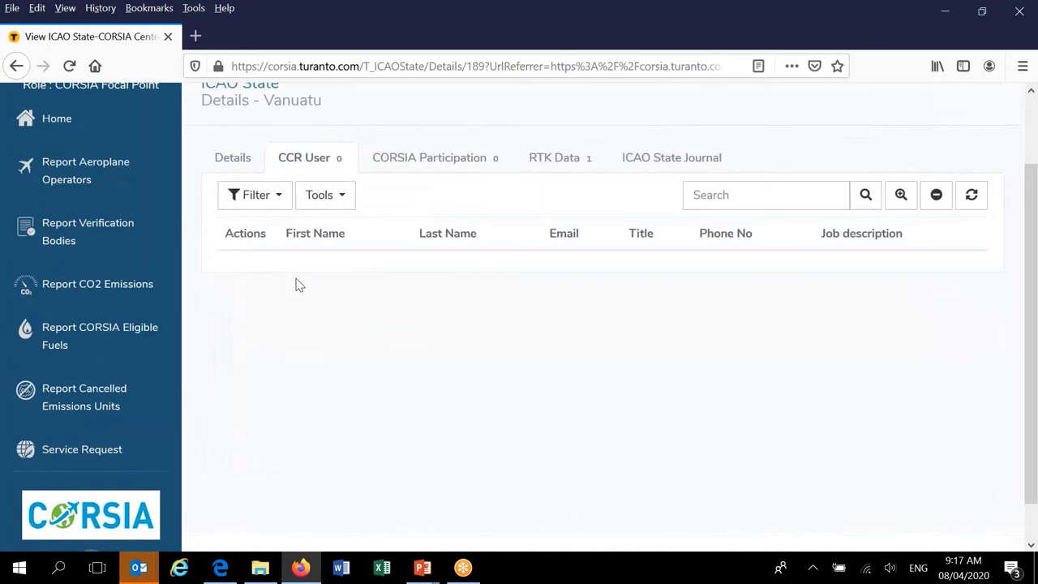
pyautogui.click(445, 165)
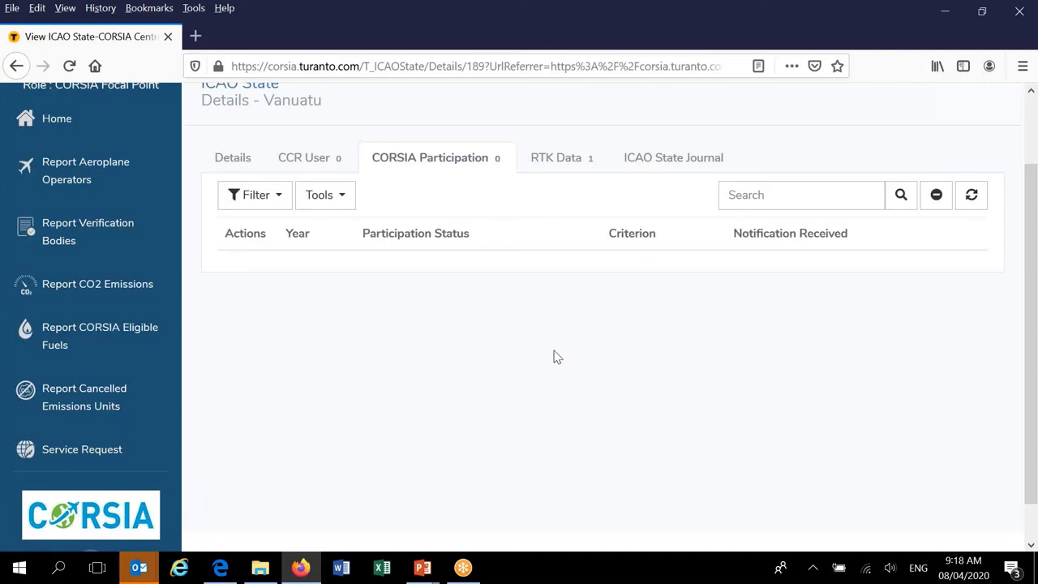
pyautogui.click(569, 161)
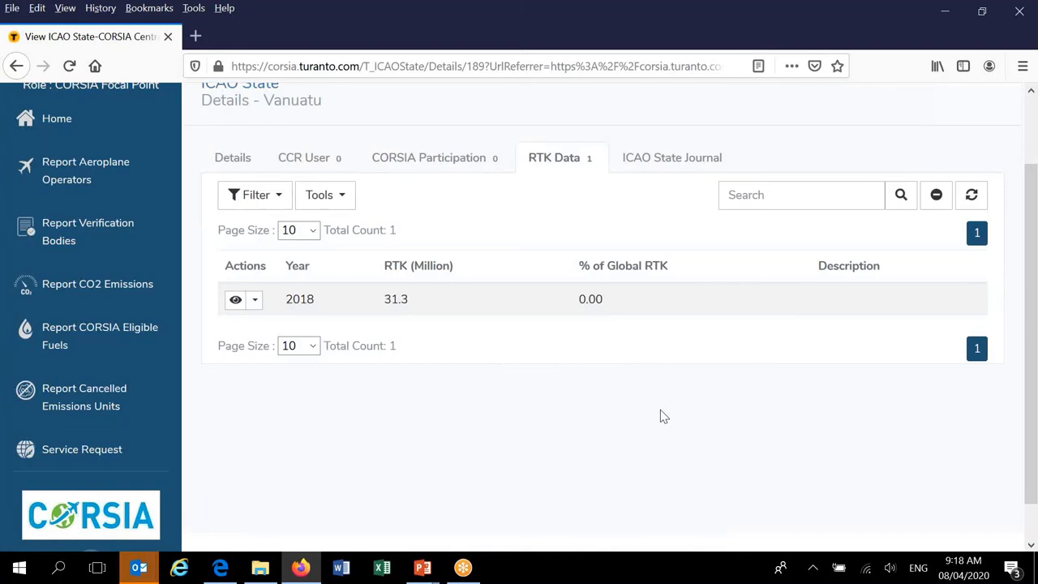
# Step: Open the ICAO State Journal for Vanuatu and set its page size to 100 entries
pyautogui.click(682, 169)
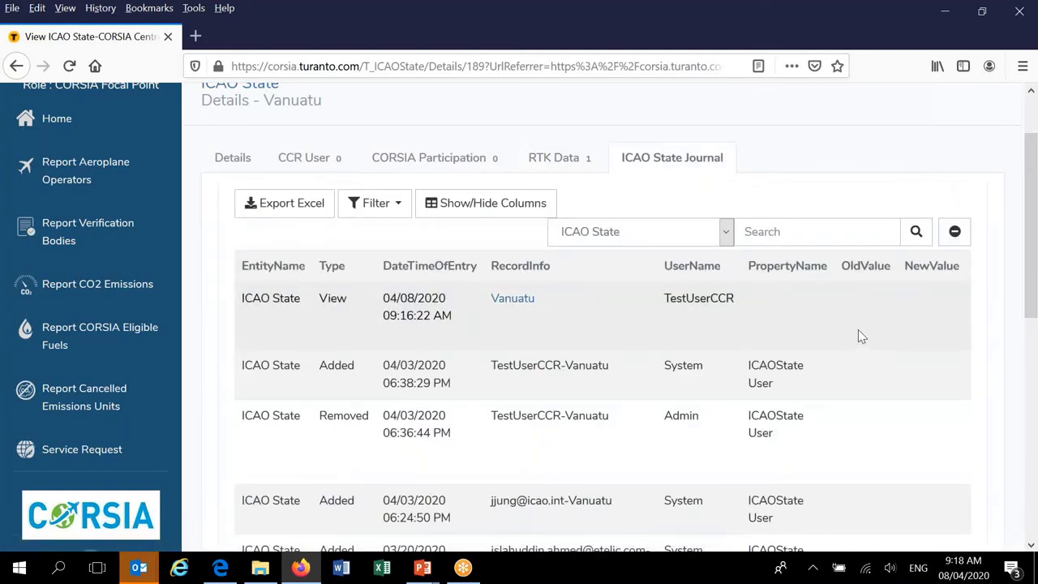
pyautogui.moveTo(1032, 204); pyautogui.dragTo(1034, 427)
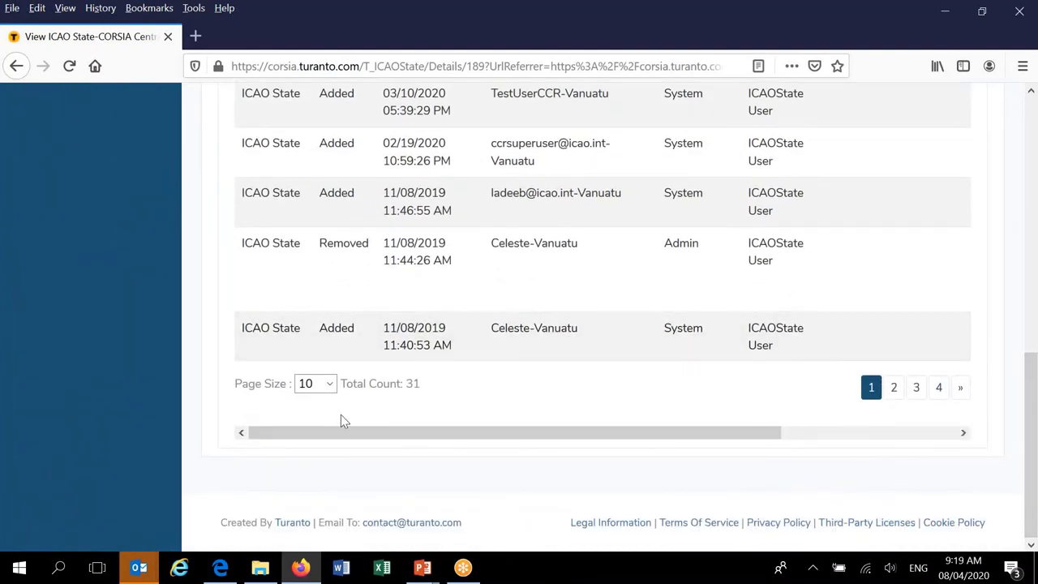
pyautogui.click(330, 385)
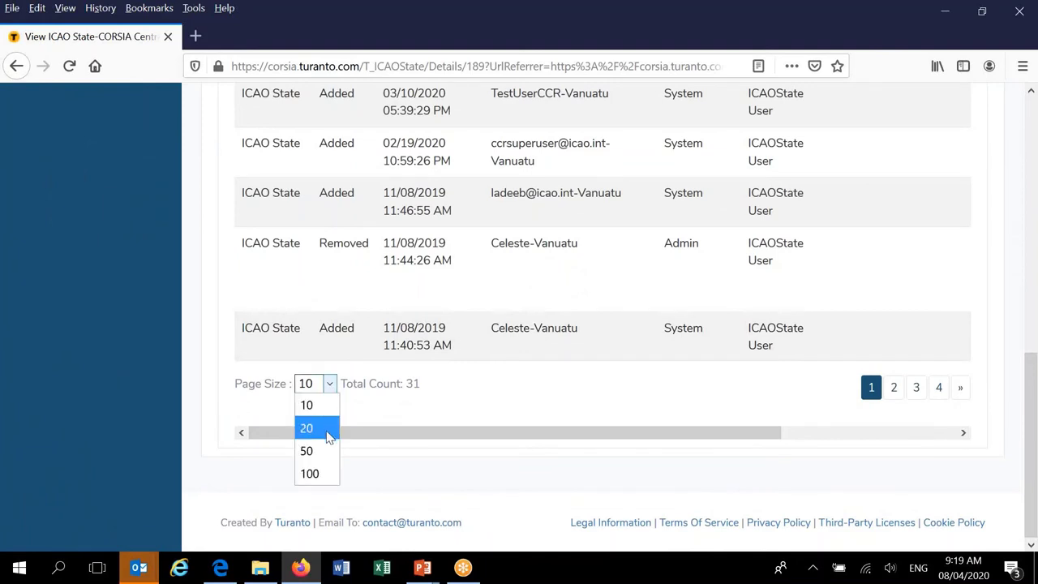
pyautogui.click(312, 472)
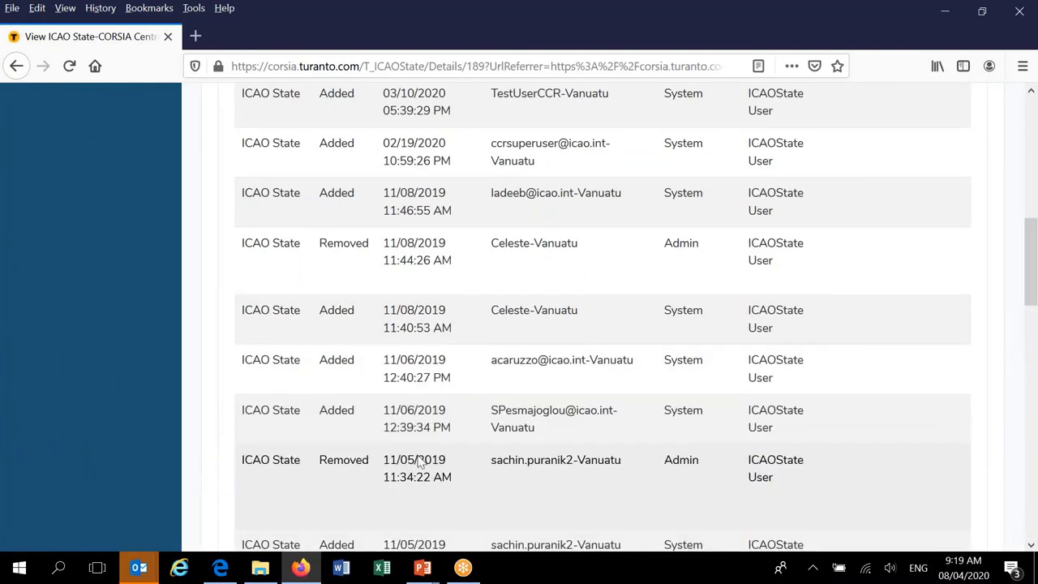
# Step: Examine the Vanuatu journal entries down to the oldest one and return to the start of the journal
pyautogui.moveTo(1031, 259); pyautogui.dragTo(1033, 503)
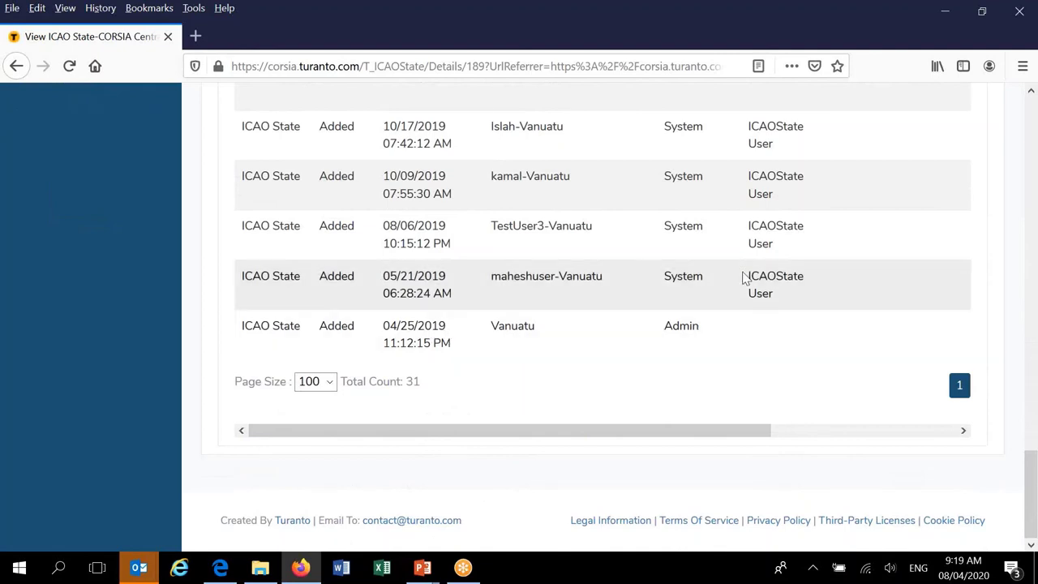
pyautogui.click(1030, 93)
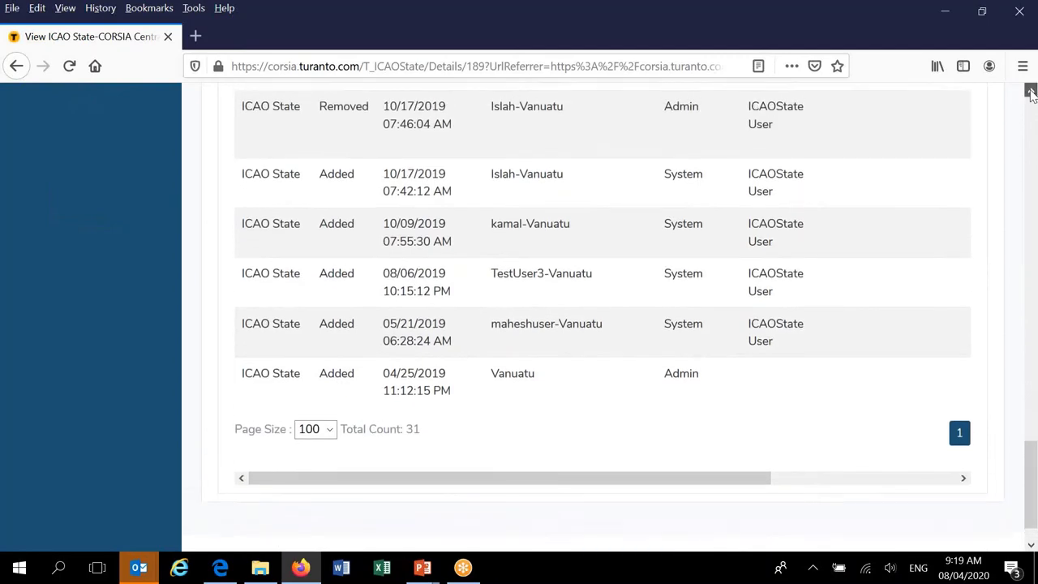
pyautogui.click(1031, 93)
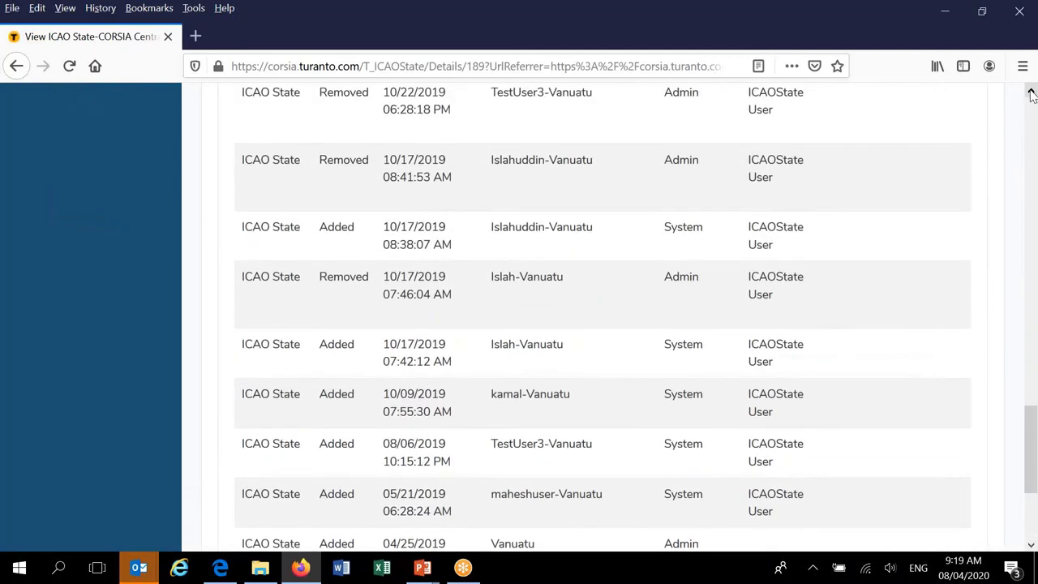
pyautogui.click(1030, 94)
pyautogui.click(1031, 94)
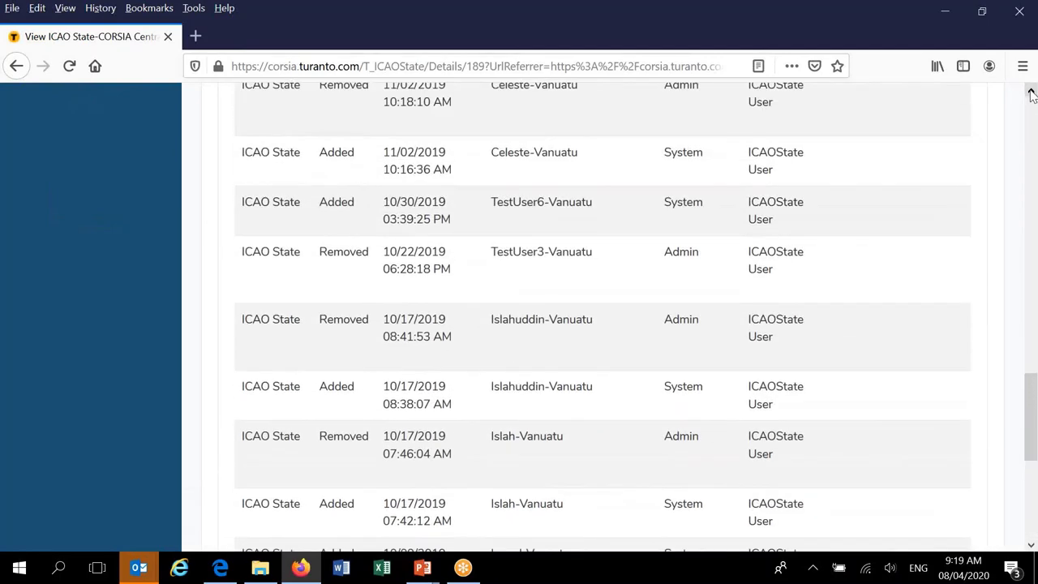
pyautogui.click(1030, 93)
pyautogui.click(1031, 93)
pyautogui.click(1031, 93)
pyautogui.click(1030, 94)
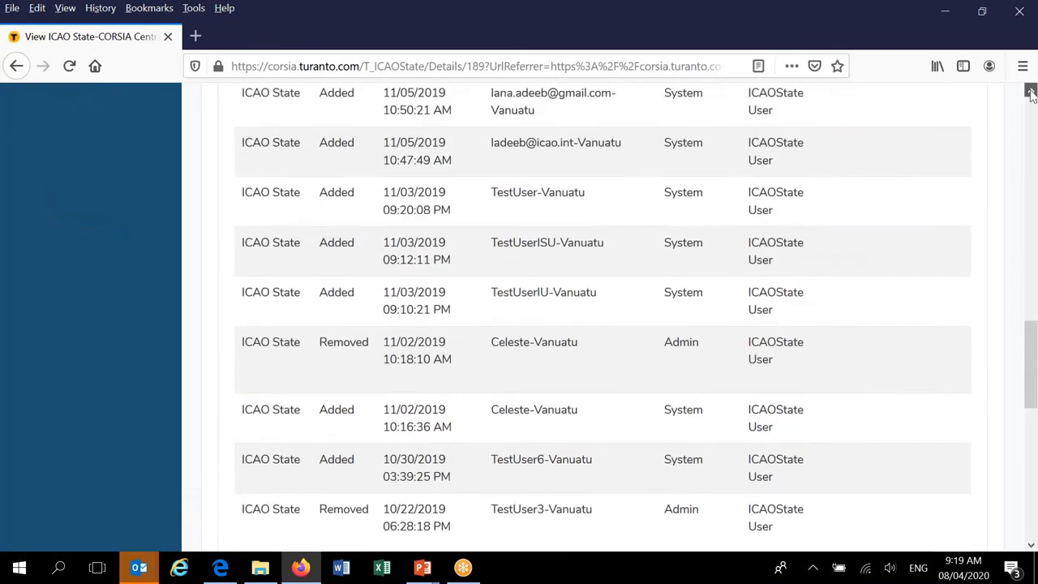
pyautogui.click(1030, 93)
pyautogui.click(1030, 93)
pyautogui.click(1030, 93)
pyautogui.click(1031, 93)
pyautogui.click(1030, 93)
pyautogui.click(1030, 93)
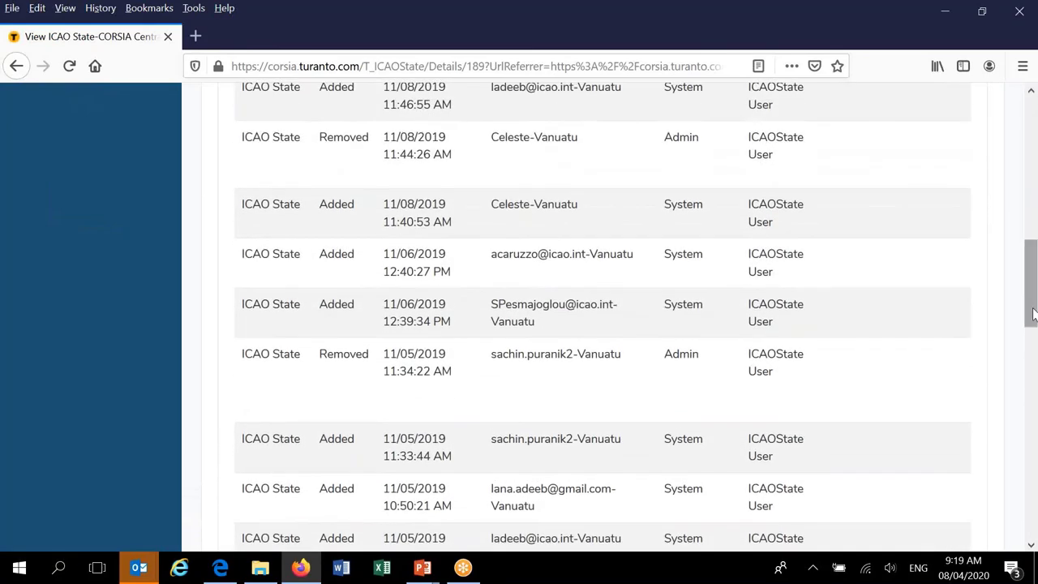
pyautogui.moveTo(1031, 300); pyautogui.dragTo(1031, 155)
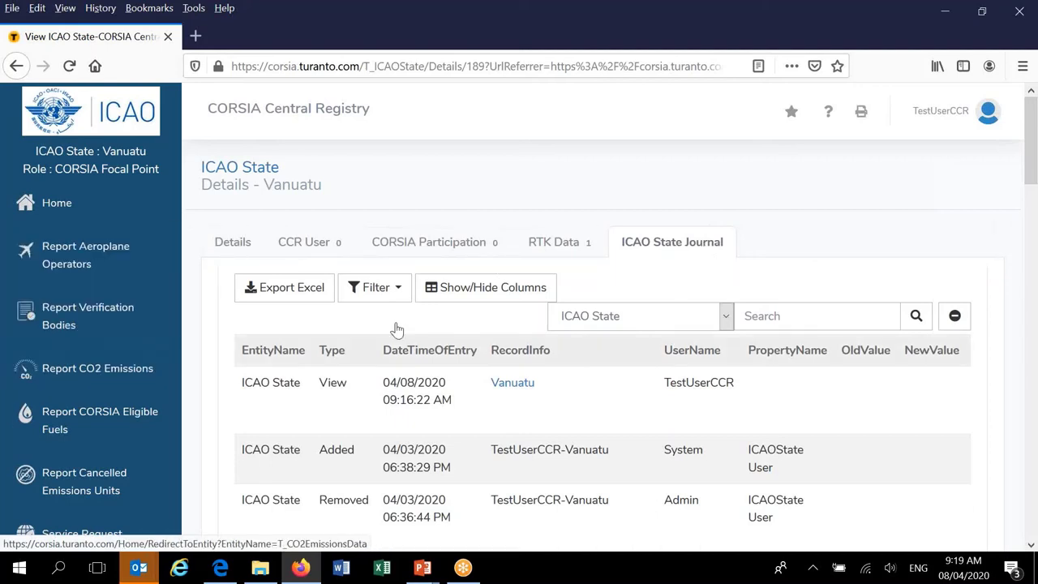
pyautogui.scroll(-2, 1029, 166)
pyautogui.moveTo(1030, 167); pyautogui.dragTo(1029, 161)
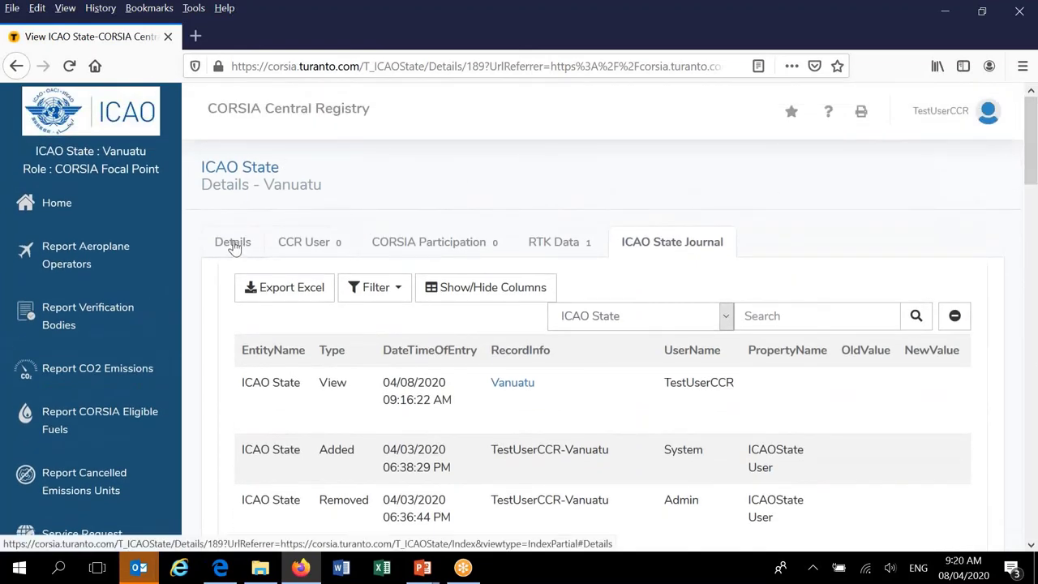
# Step: Revisit the CORSIA Participation and CCR User records of the Vanuatu state entry
pyautogui.click(413, 243)
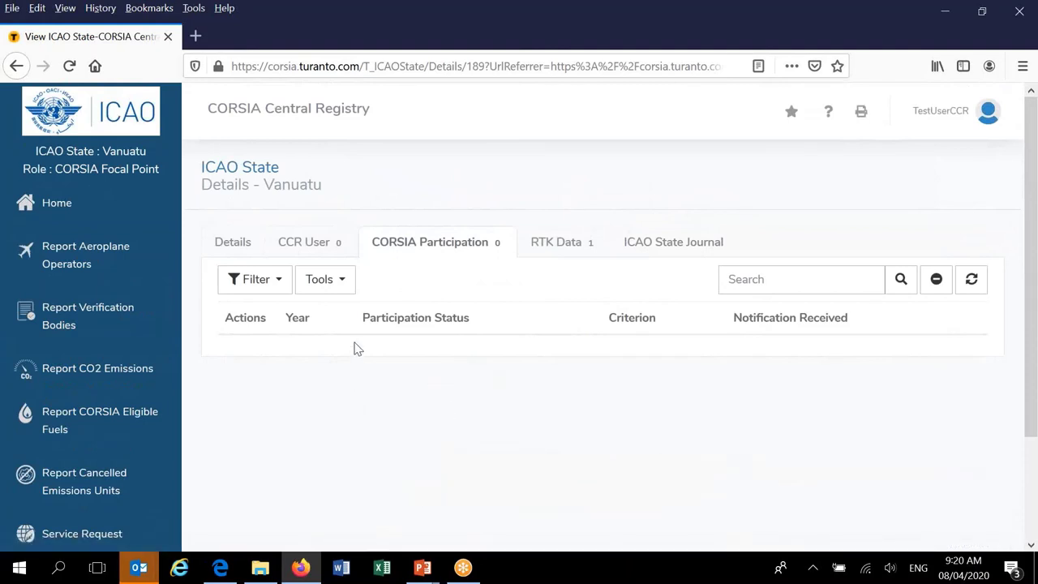
pyautogui.click(316, 245)
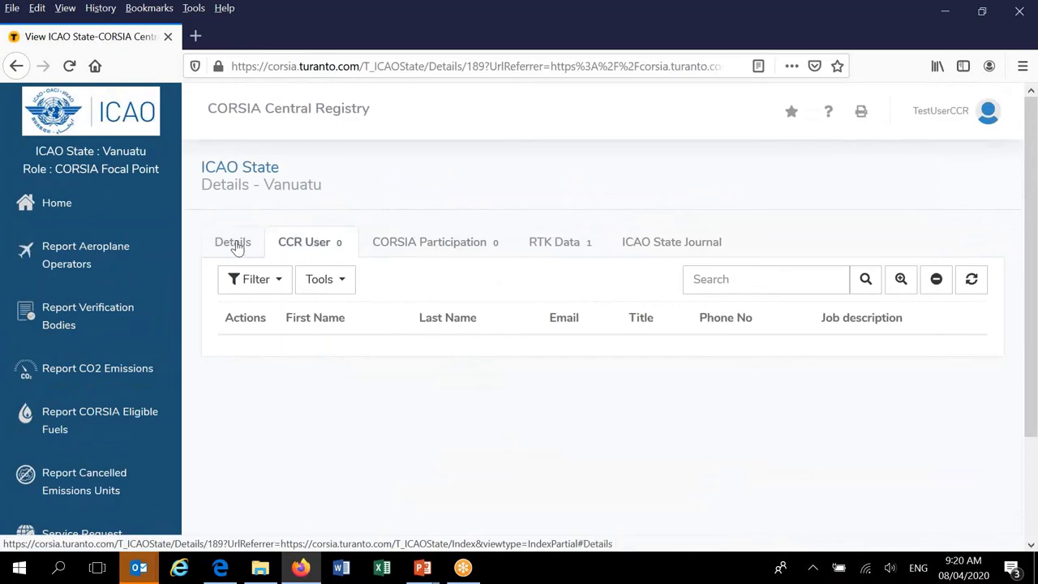
# Step: Return to the registry's home page and open the CCR User Profile list from the ICAO State information
pyautogui.click(56, 206)
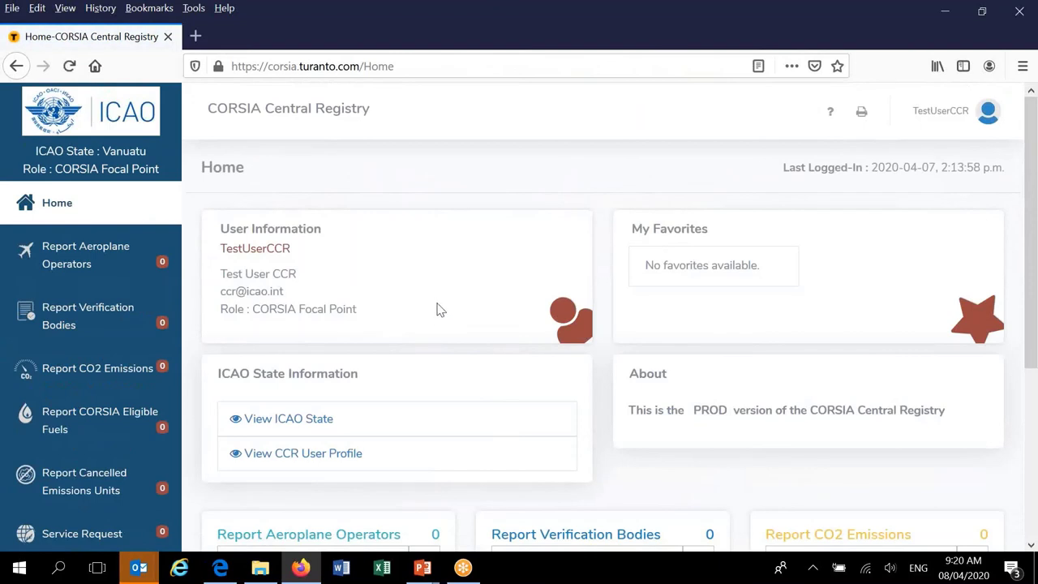
pyautogui.scroll(-2, 355, 380)
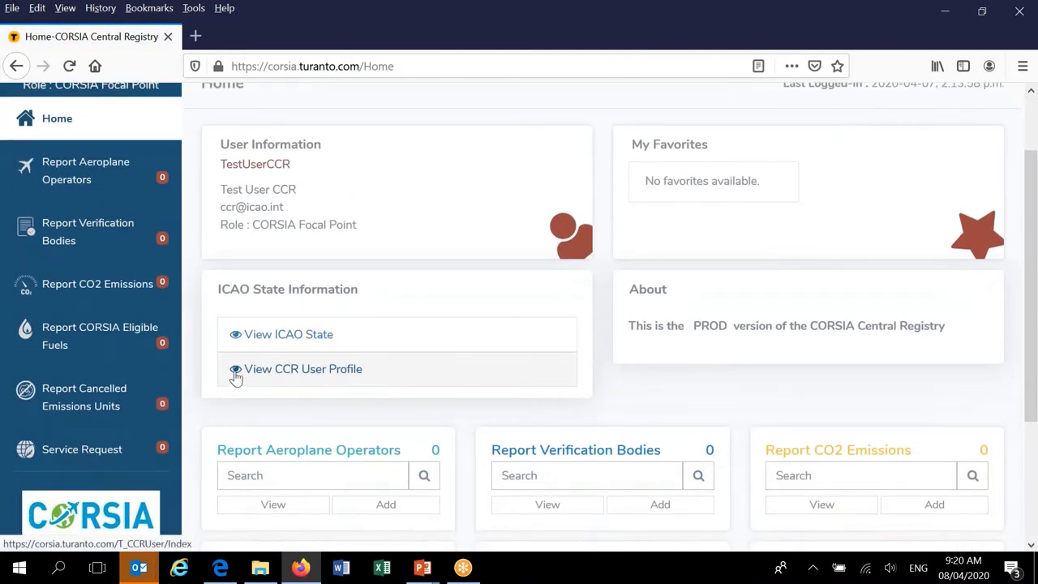
pyautogui.click(235, 375)
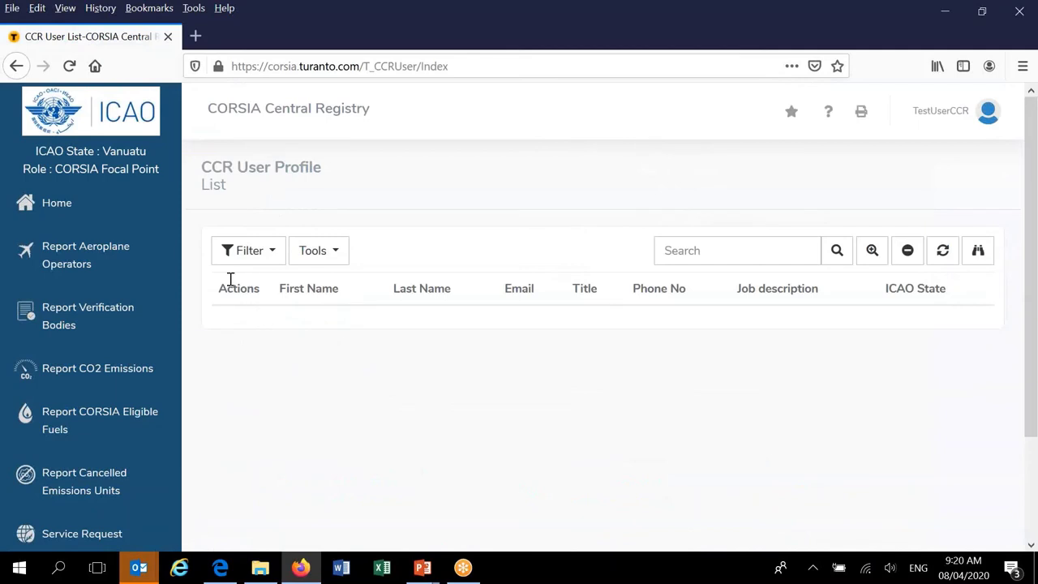
# Step: Go back to the home page and view the report sections for operators, verification bodies and CO2 emissions
pyautogui.click(67, 209)
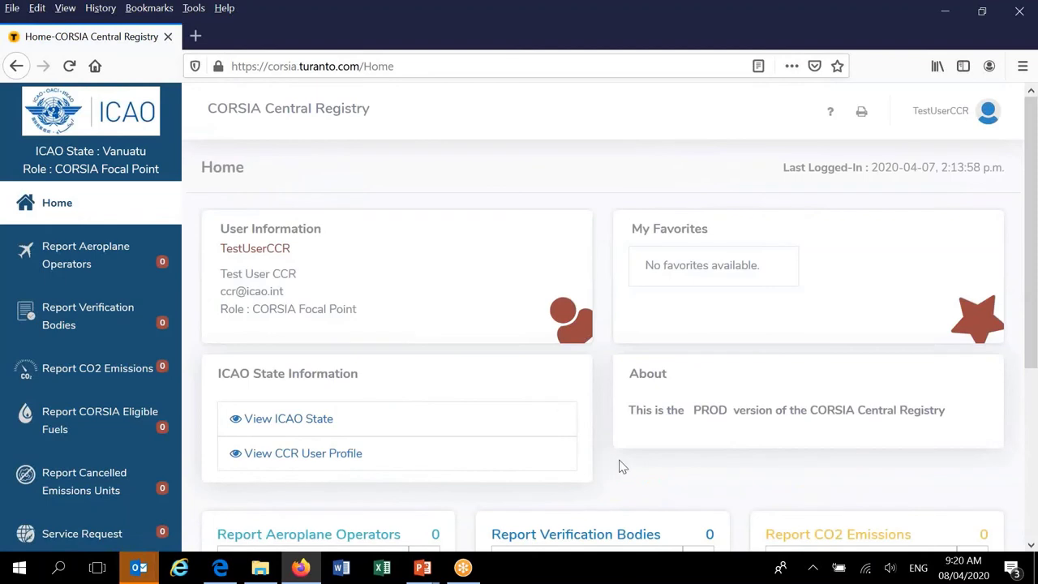
pyautogui.scroll(-2, 620, 466)
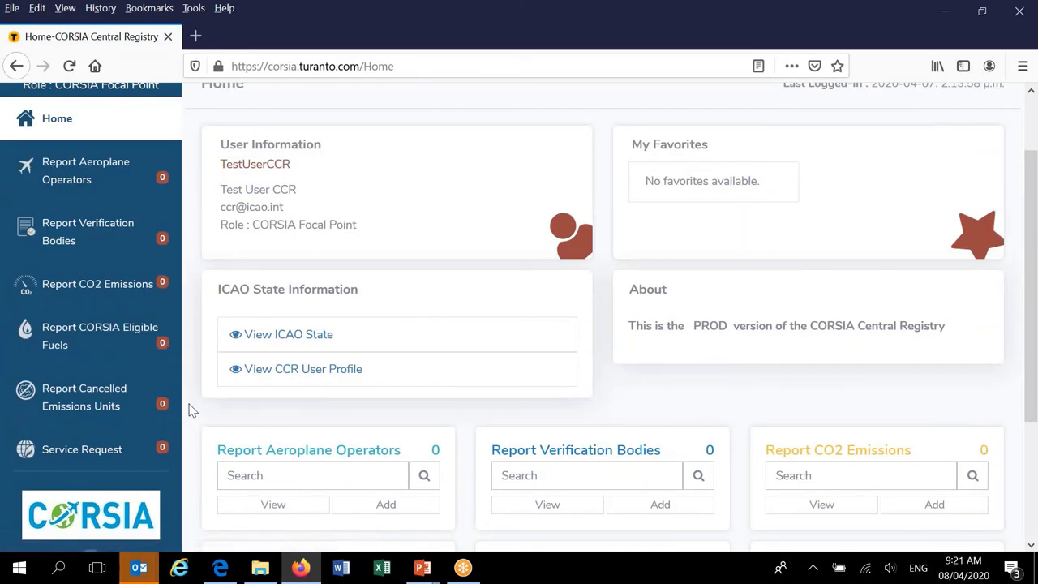
# Step: Collapse the navigation sidebar to icons, look over the home page in that layout and expand the sidebar again
pyautogui.scroll(-2, 188, 409)
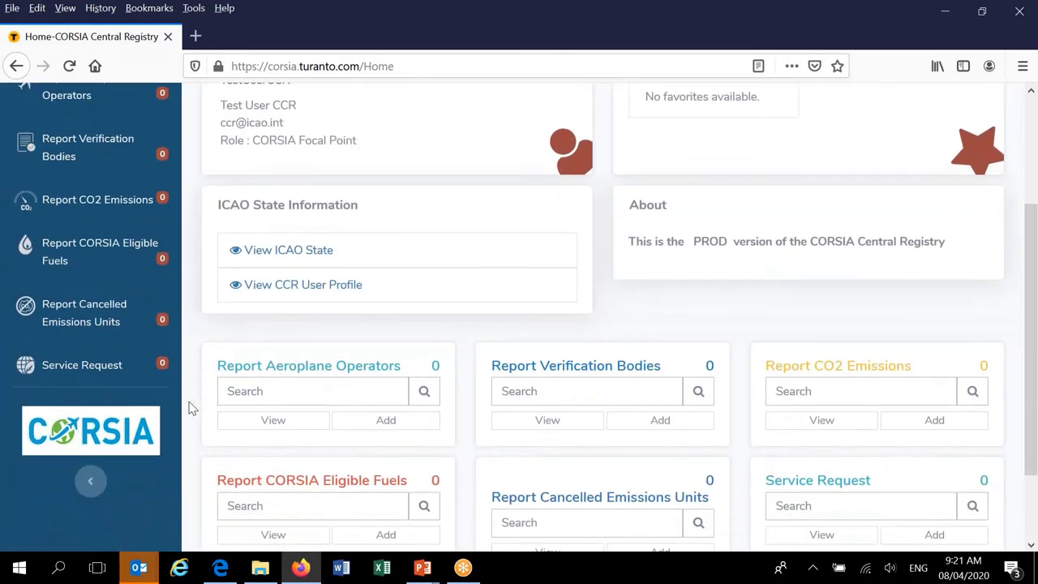
pyautogui.scroll(2, 188, 407)
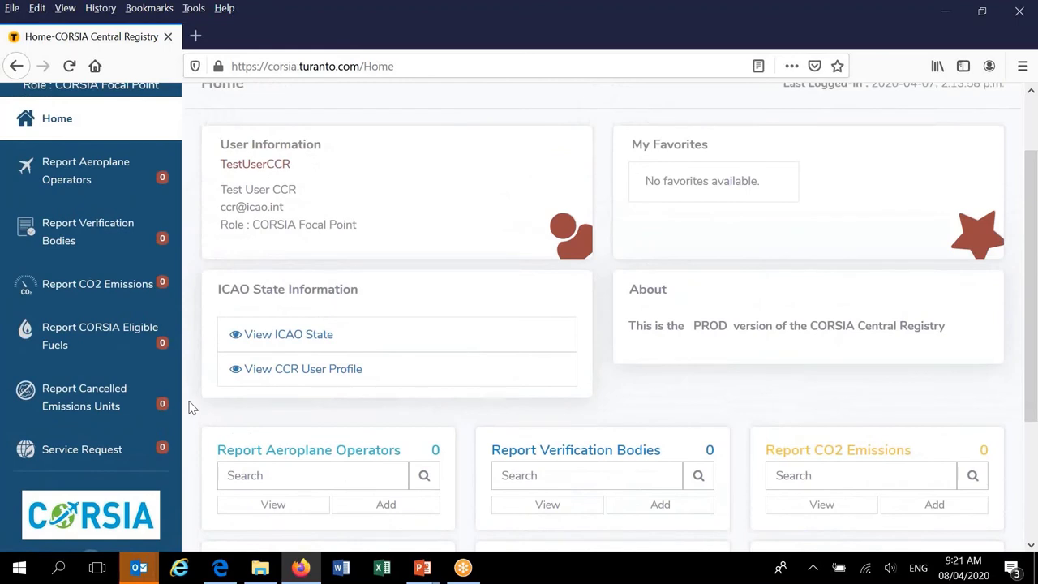
pyautogui.scroll(-2, 189, 408)
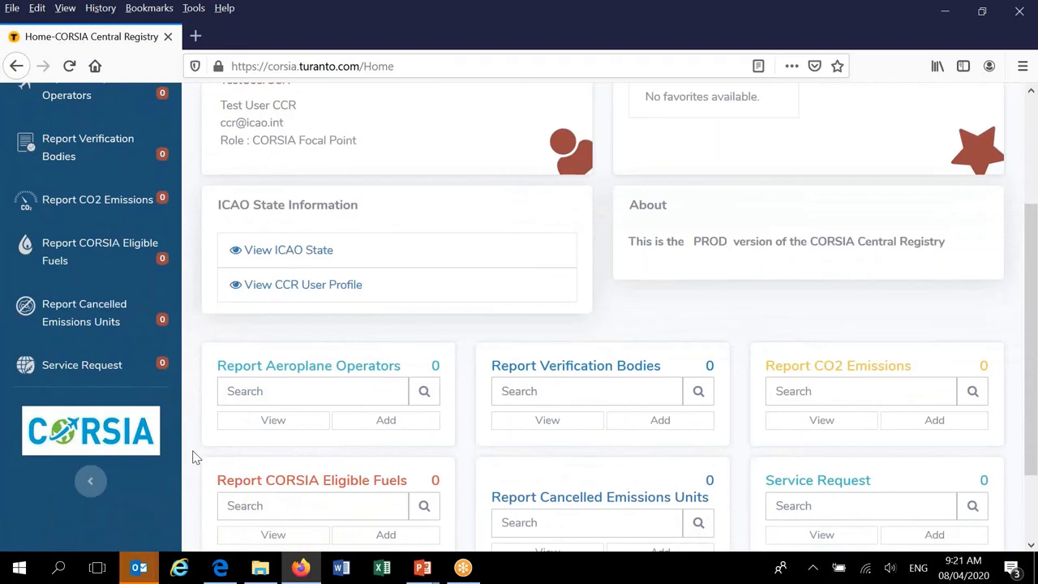
pyautogui.click(89, 485)
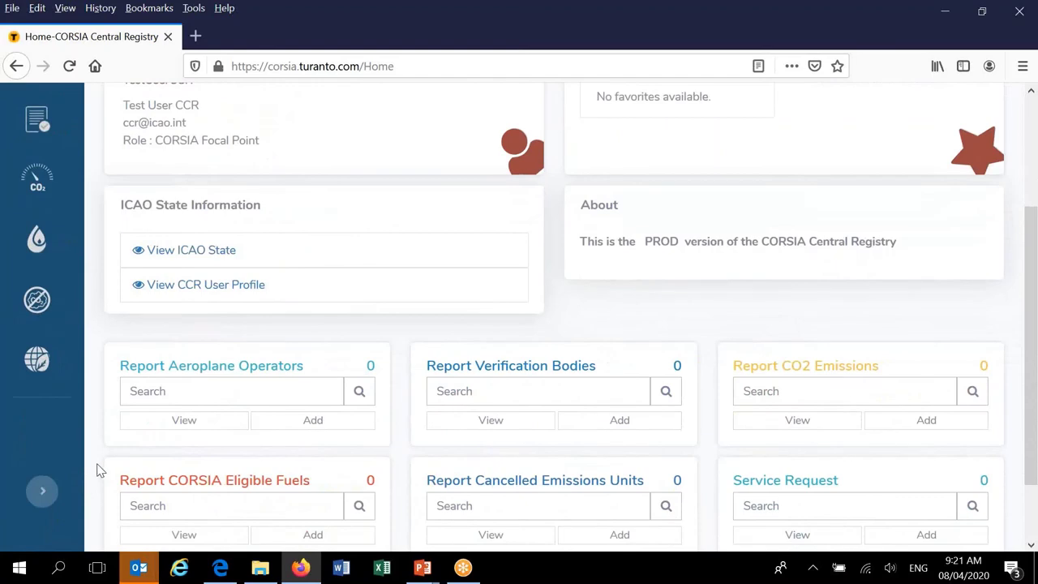
pyautogui.scroll(-2, 97, 470)
pyautogui.scroll(5, 97, 469)
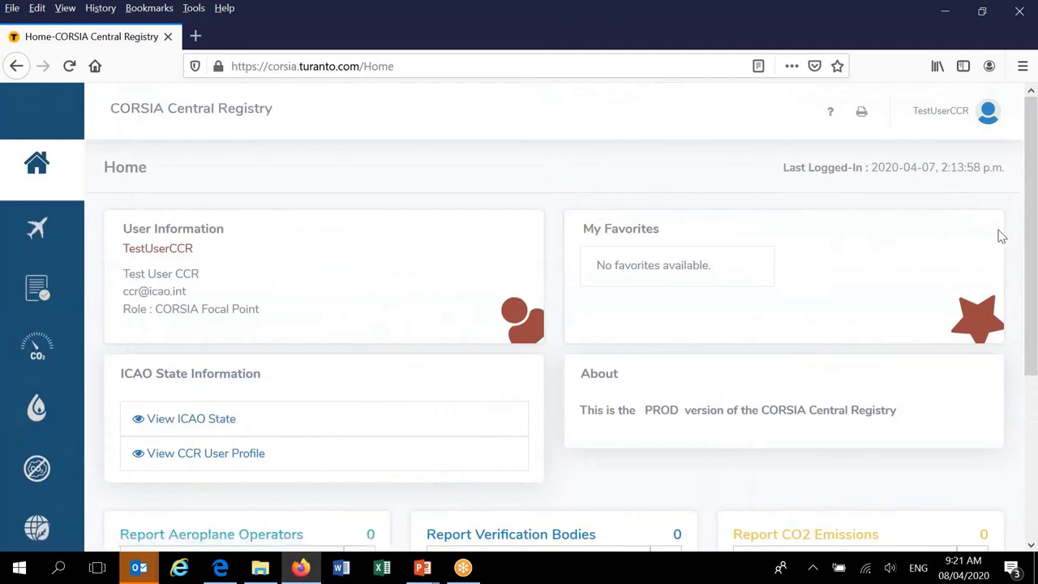
pyautogui.scroll(-2, 1024, 313)
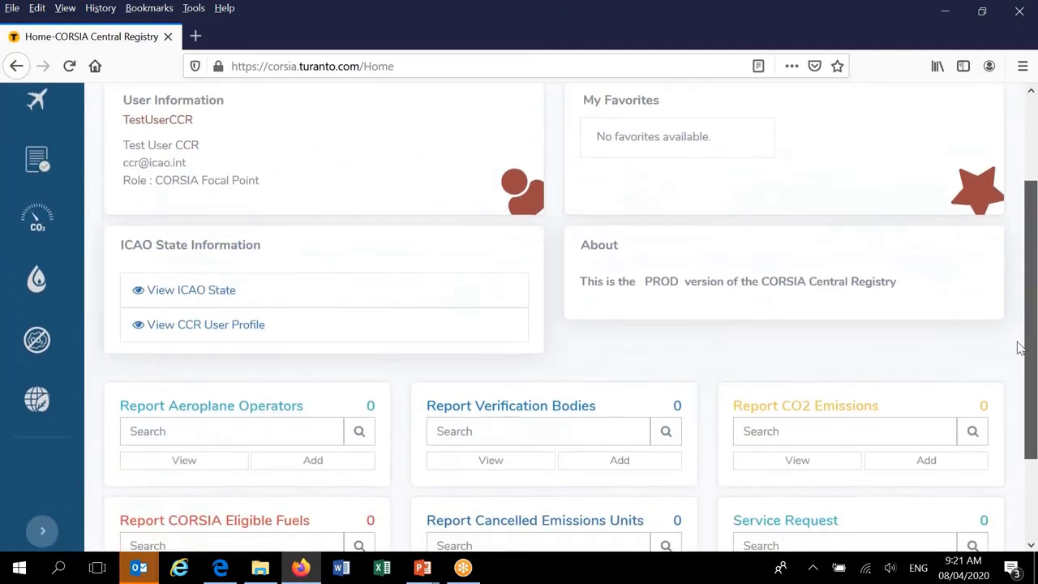
pyautogui.click(42, 501)
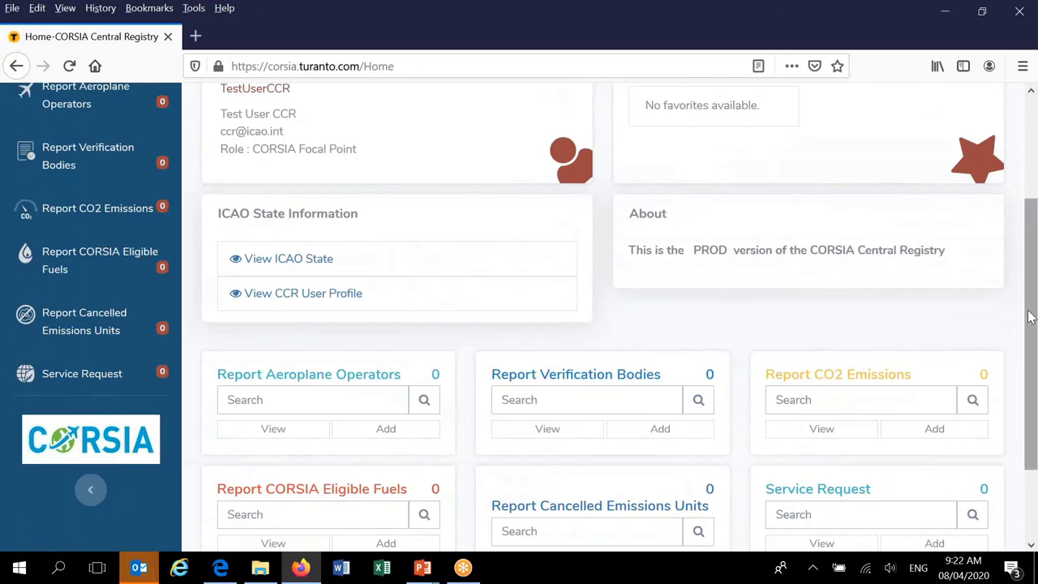
# Step: Review the home page's report and service request sections, including their search, view and add options, and return to the page's start
pyautogui.moveTo(1028, 316); pyautogui.dragTo(1035, 383)
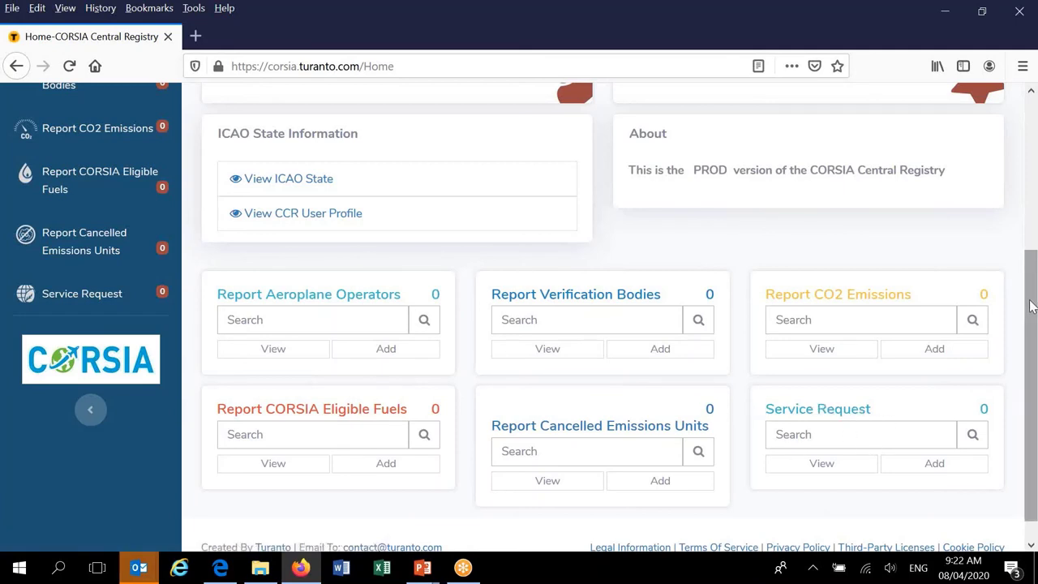
pyautogui.moveTo(1031, 306); pyautogui.dragTo(1030, 294)
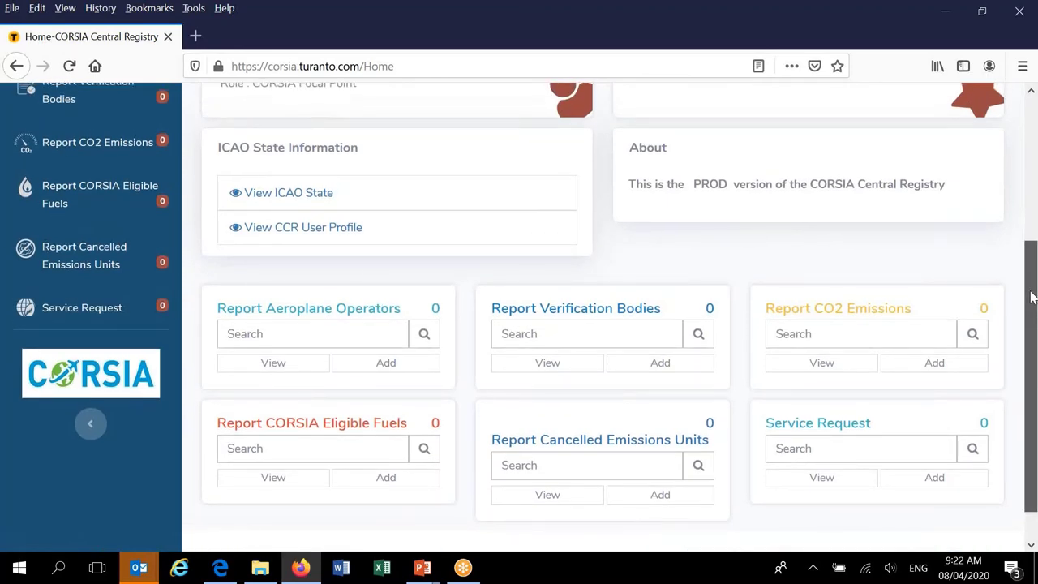
pyautogui.moveTo(1031, 297); pyautogui.dragTo(1031, 286)
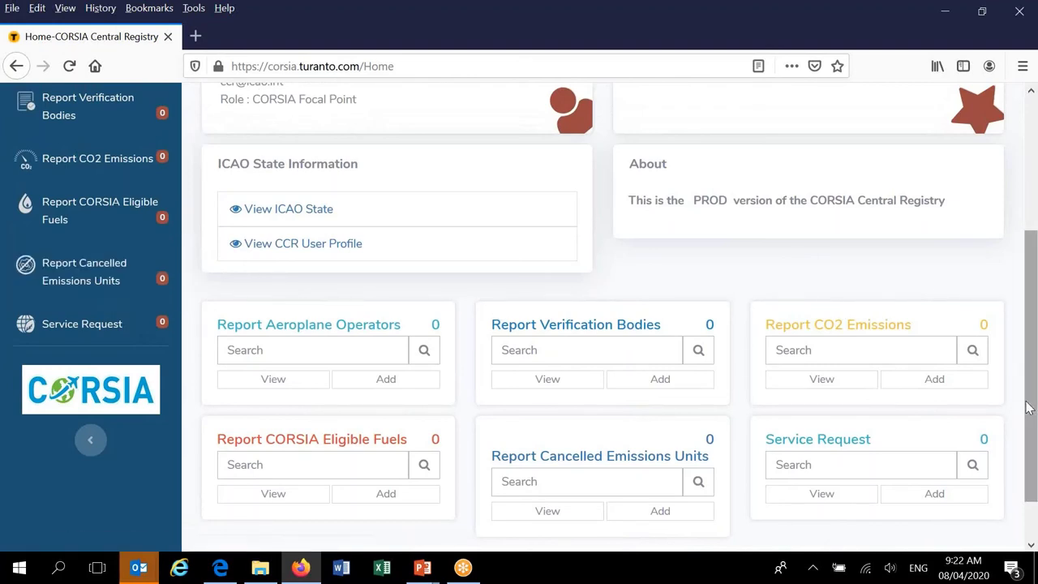
pyautogui.moveTo(1028, 407); pyautogui.dragTo(1030, 350)
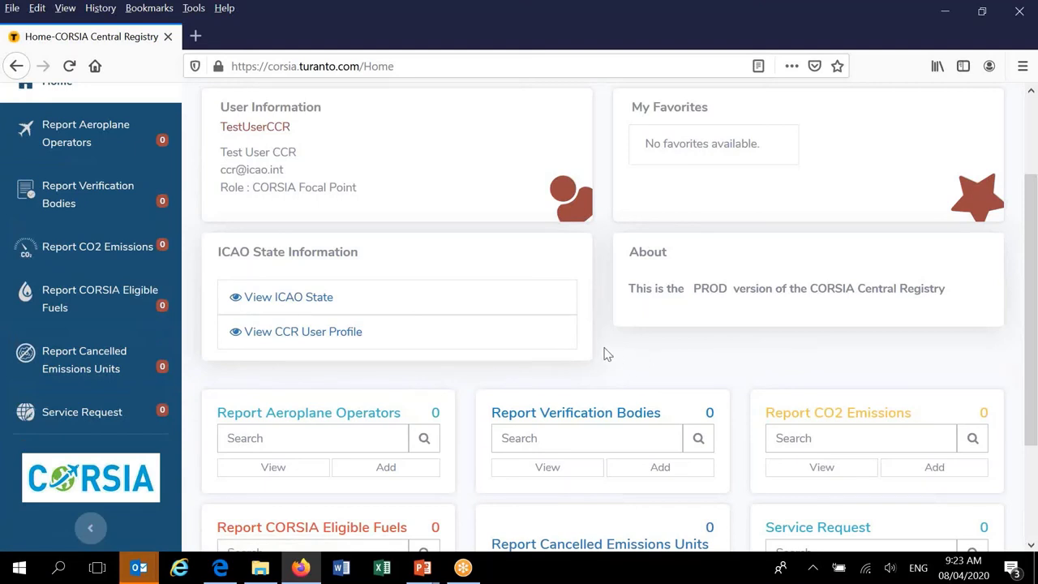
pyautogui.scroll(-2, 605, 353)
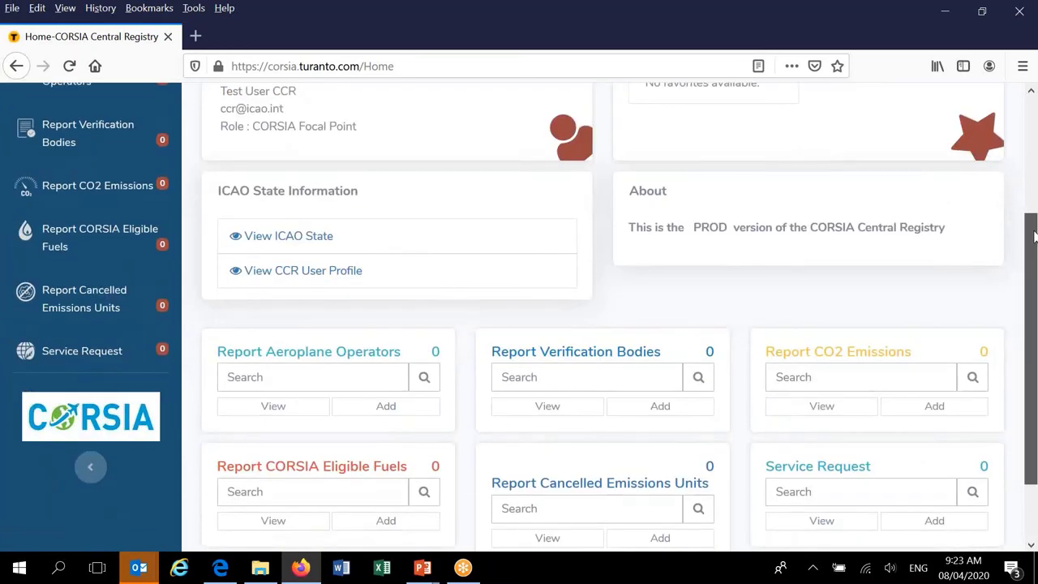
pyautogui.moveTo(1033, 235); pyautogui.dragTo(1034, 116)
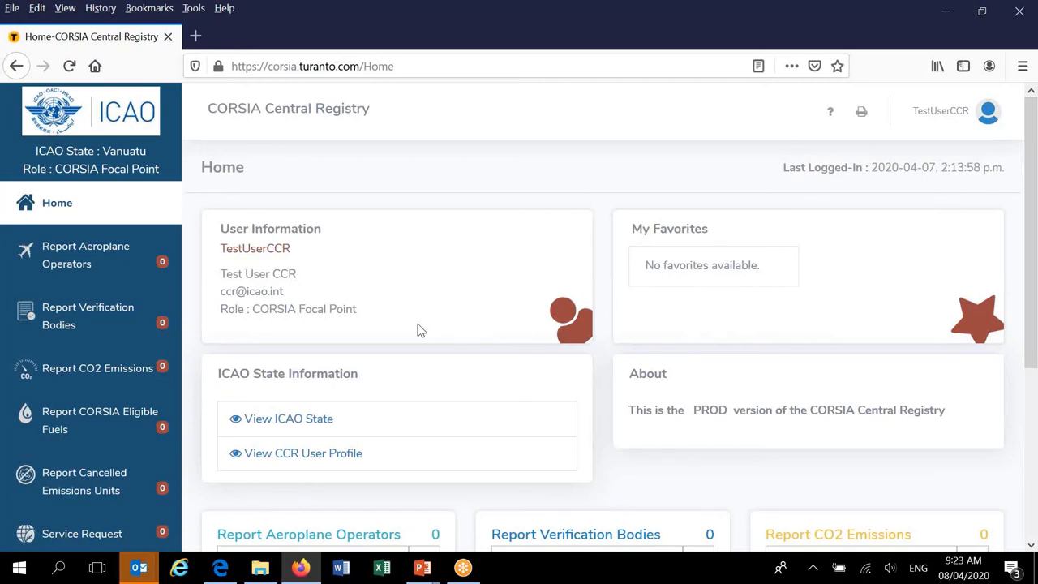
# Step: Open the Vanuatu entry from the ICAO State list and display its CORSIA Participation records
pyautogui.click(284, 420)
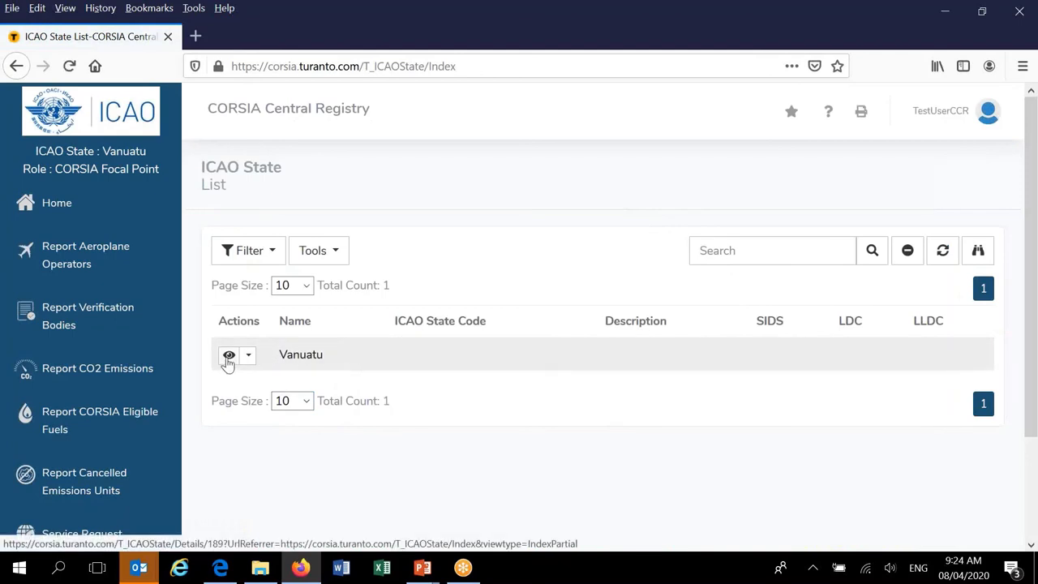
pyautogui.click(229, 357)
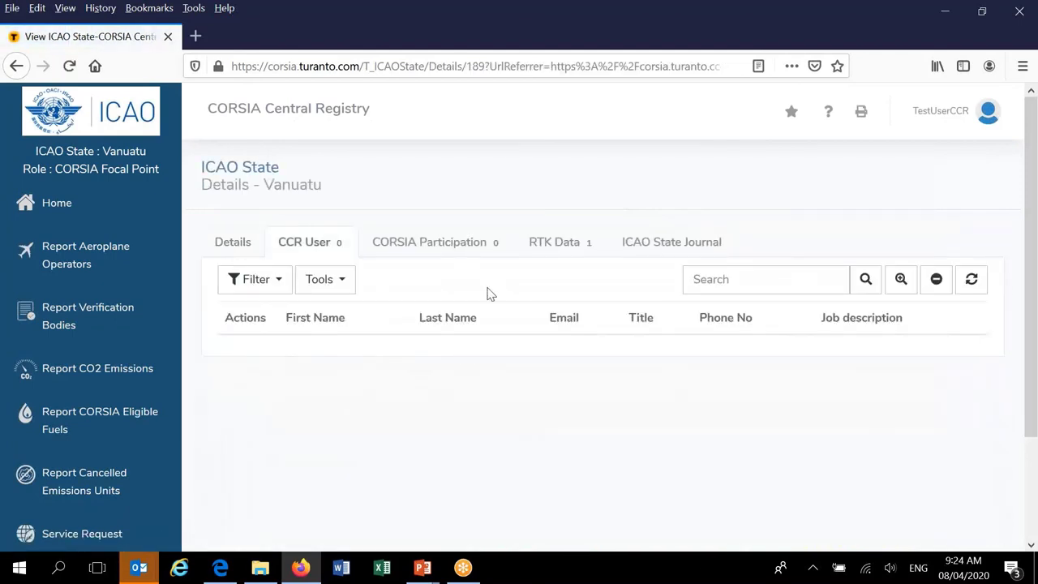
pyautogui.click(478, 245)
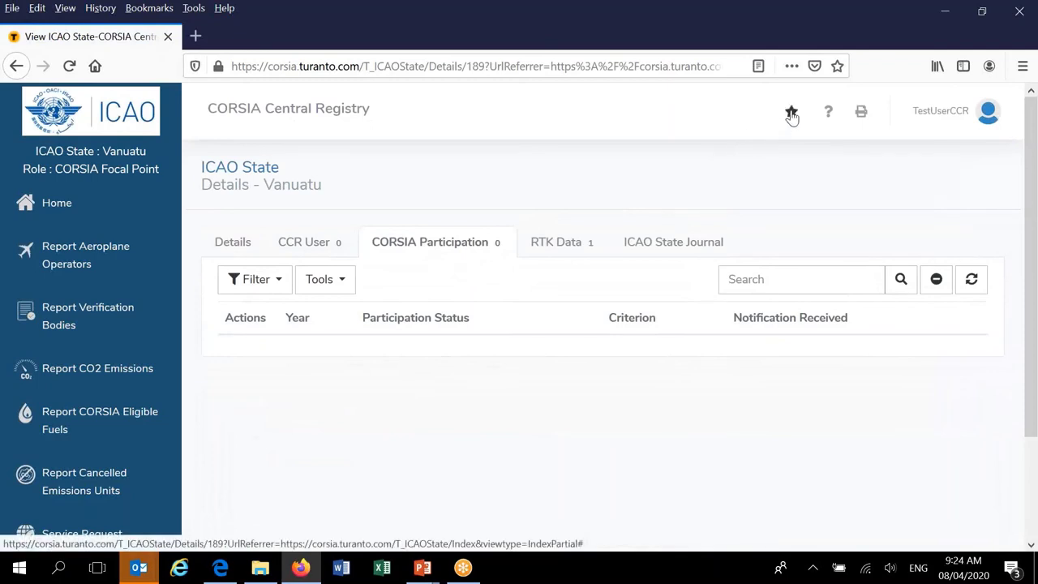
# Step: Save the CORSIA Participation page of Vanuatu as a favorite named "My CORSIA participation"
pyautogui.click(791, 114)
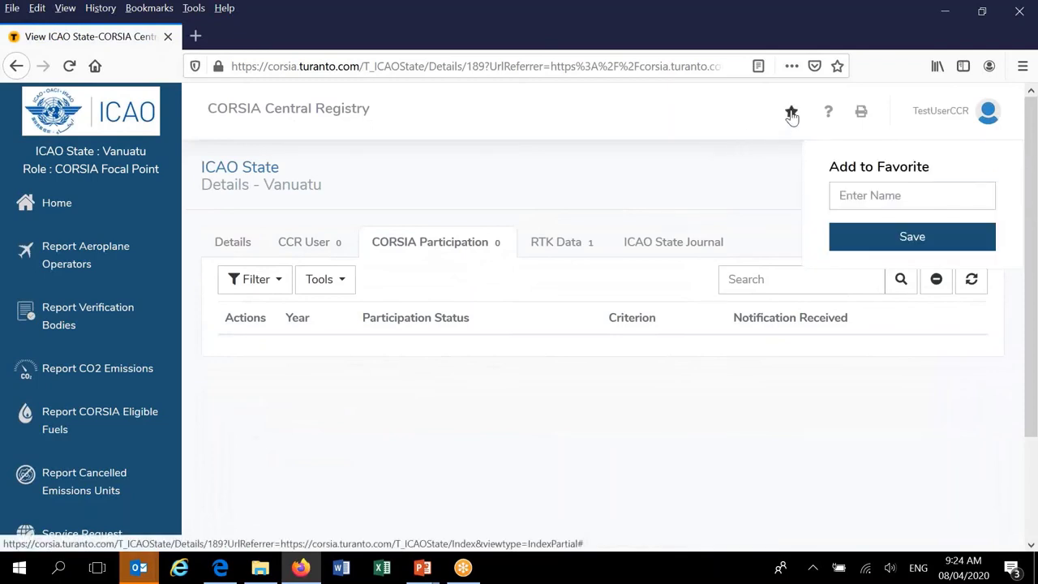
pyautogui.click(904, 193)
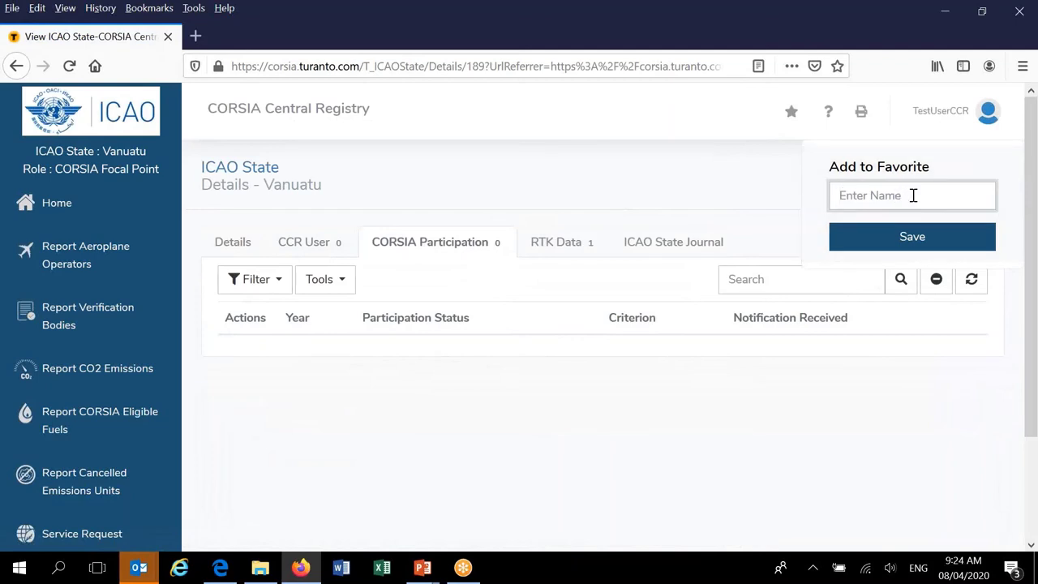
pyautogui.write('My CORSIA partic')
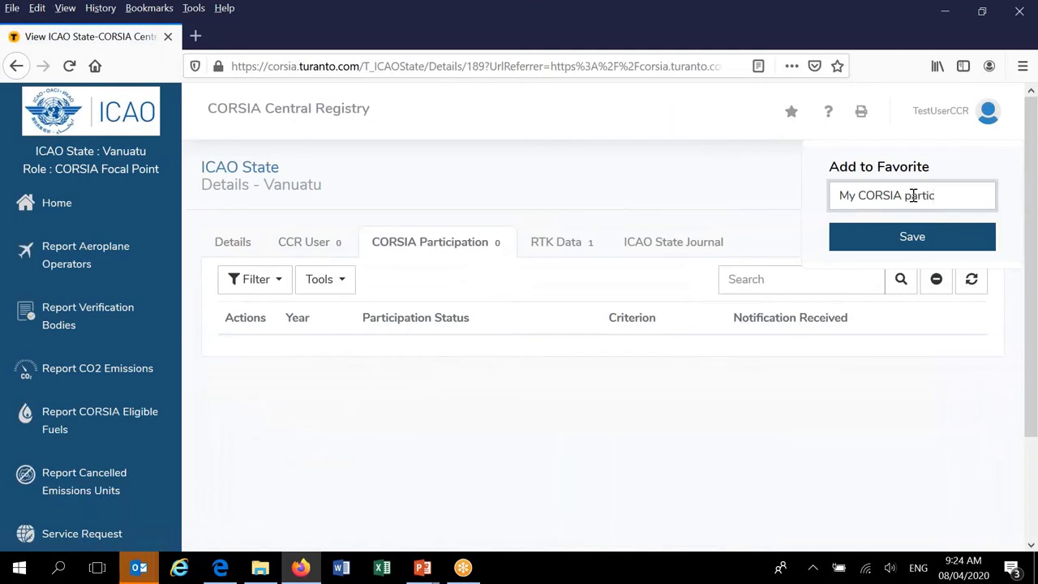
pyautogui.write('ipation')
pyautogui.click(915, 240)
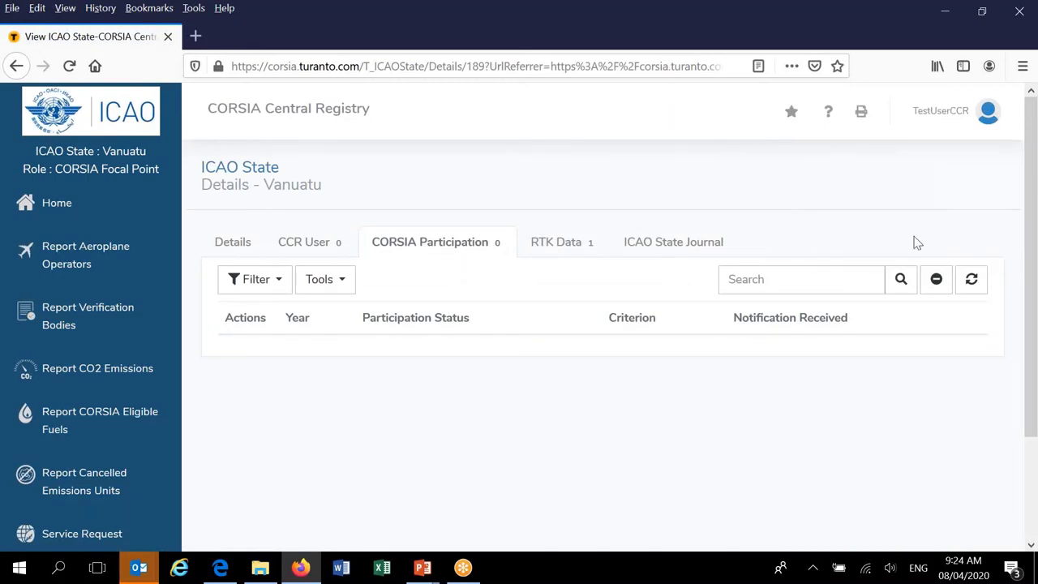
# Step: Open the saved CORSIA participation favorite from the home page, return home and delete that favorite
pyautogui.click(57, 205)
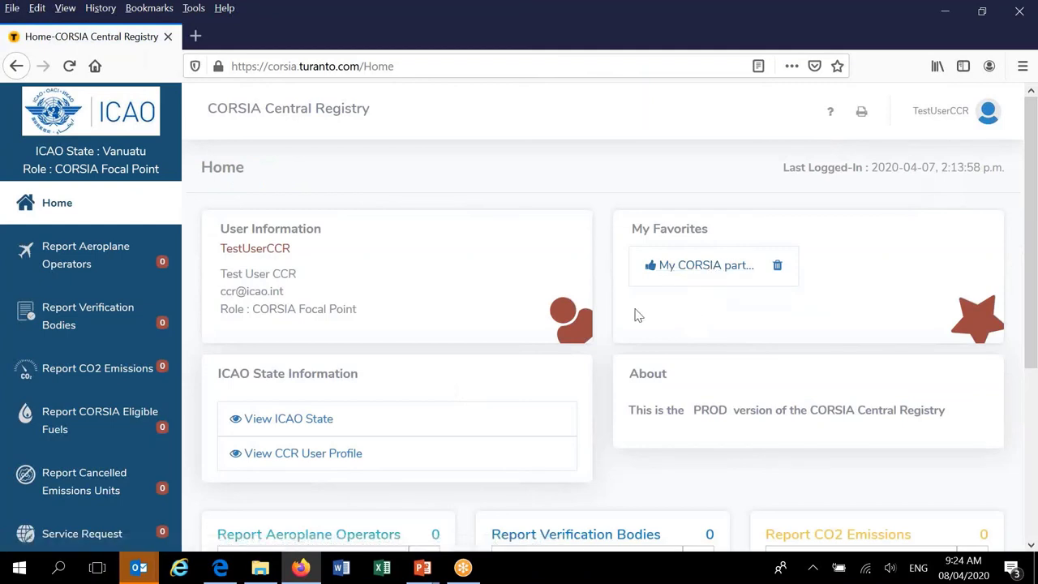
pyautogui.click(702, 267)
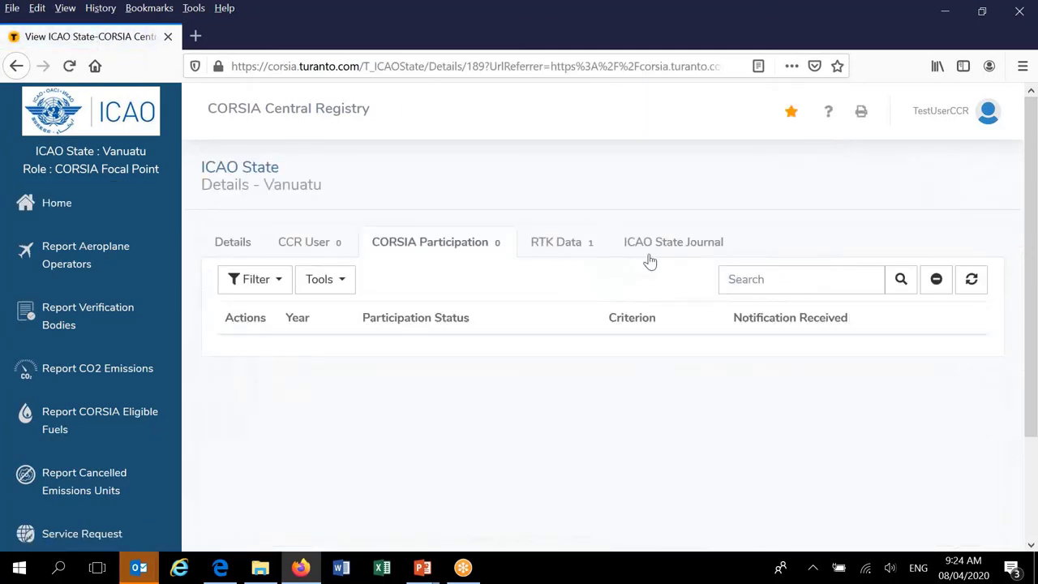
pyautogui.click(60, 206)
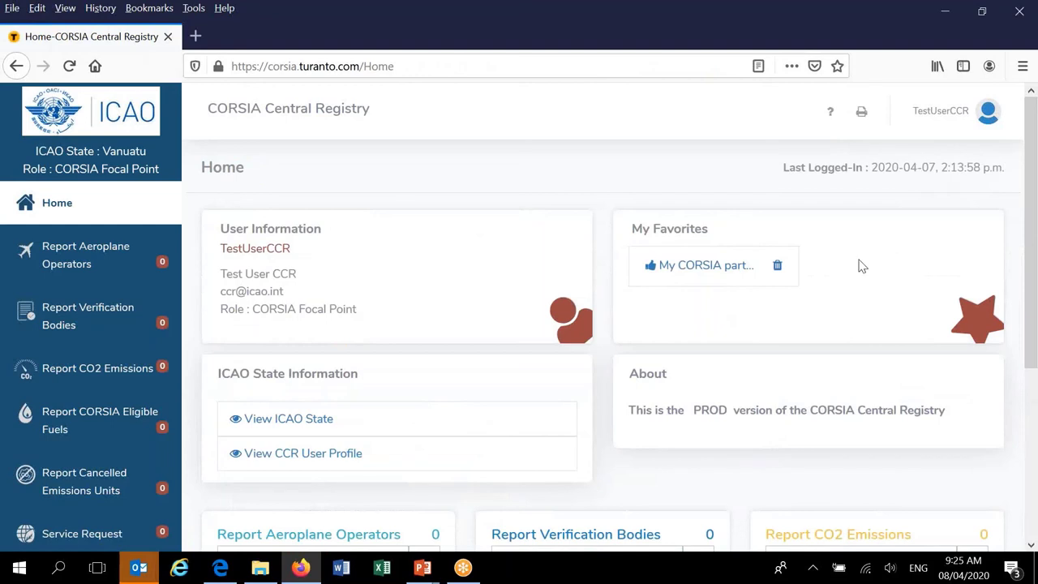
pyautogui.click(777, 270)
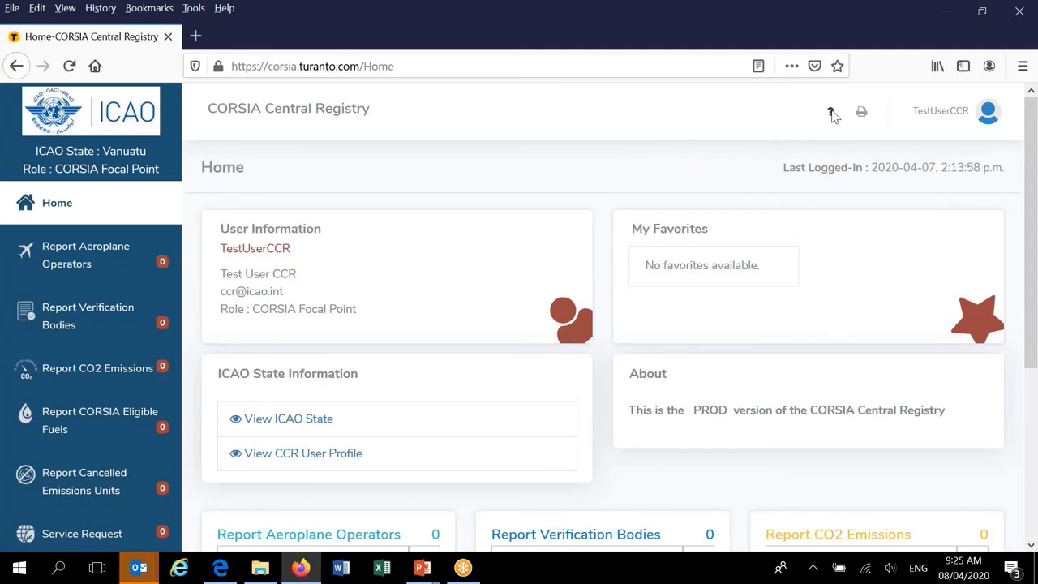
# Step: Open the help topic for Report Aeroplane Operators from the entity list and read its summary
pyautogui.click(831, 112)
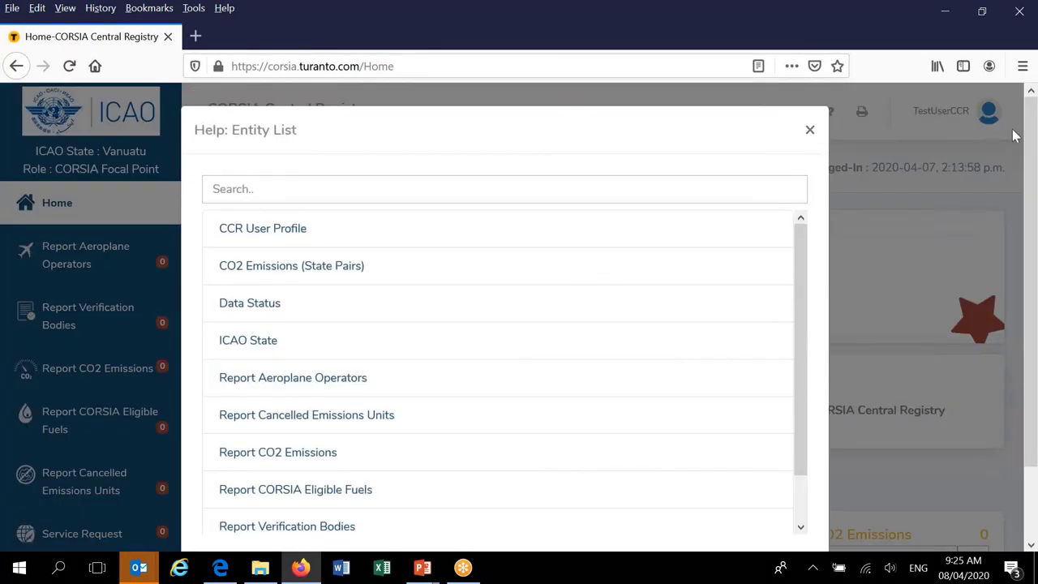
pyautogui.moveTo(1030, 136); pyautogui.dragTo(1032, 174)
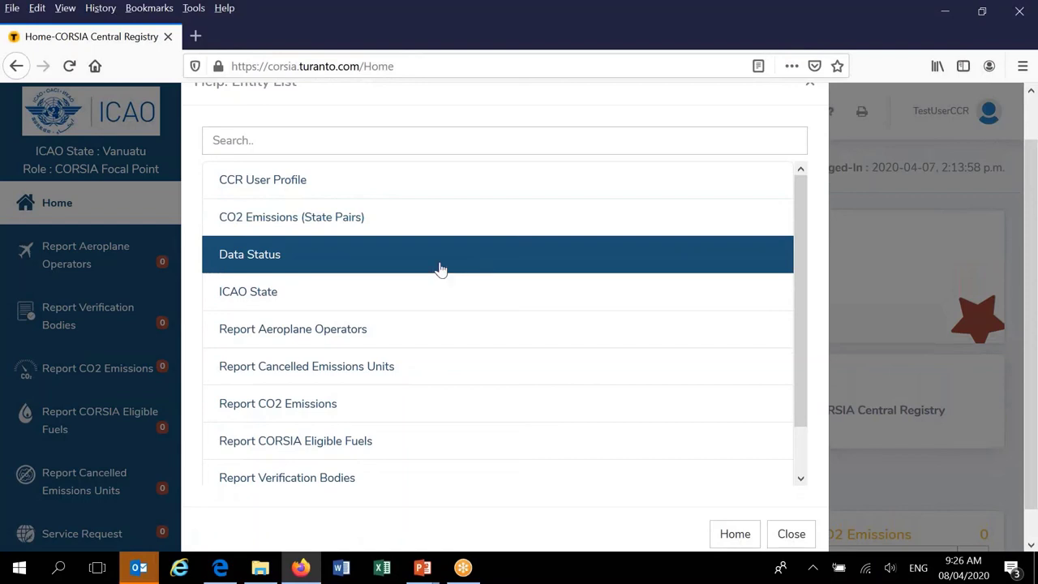
pyautogui.click(312, 337)
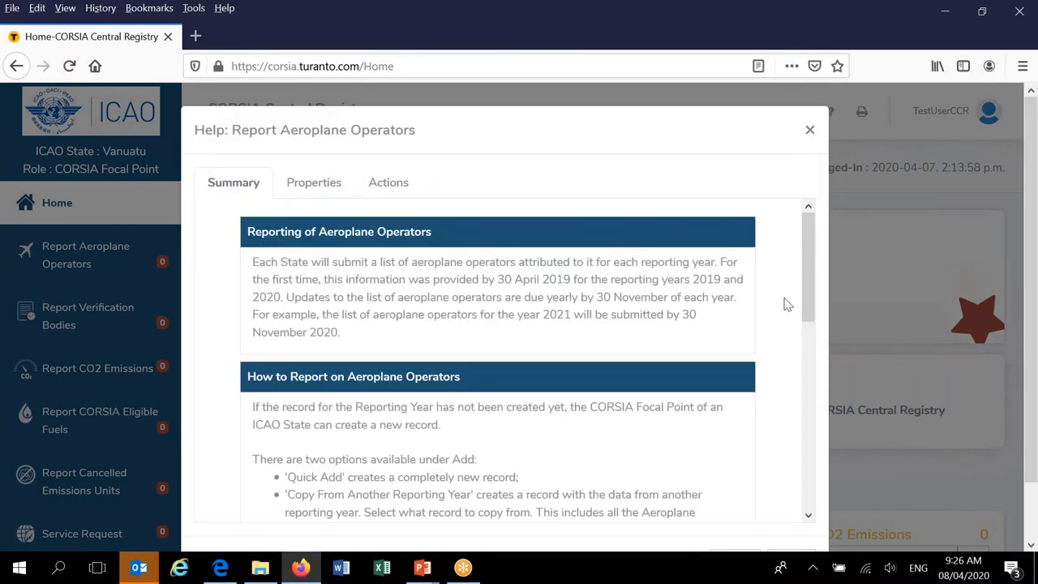
pyautogui.moveTo(807, 284); pyautogui.dragTo(637, 279)
pyautogui.moveTo(803, 277); pyautogui.dragTo(804, 316)
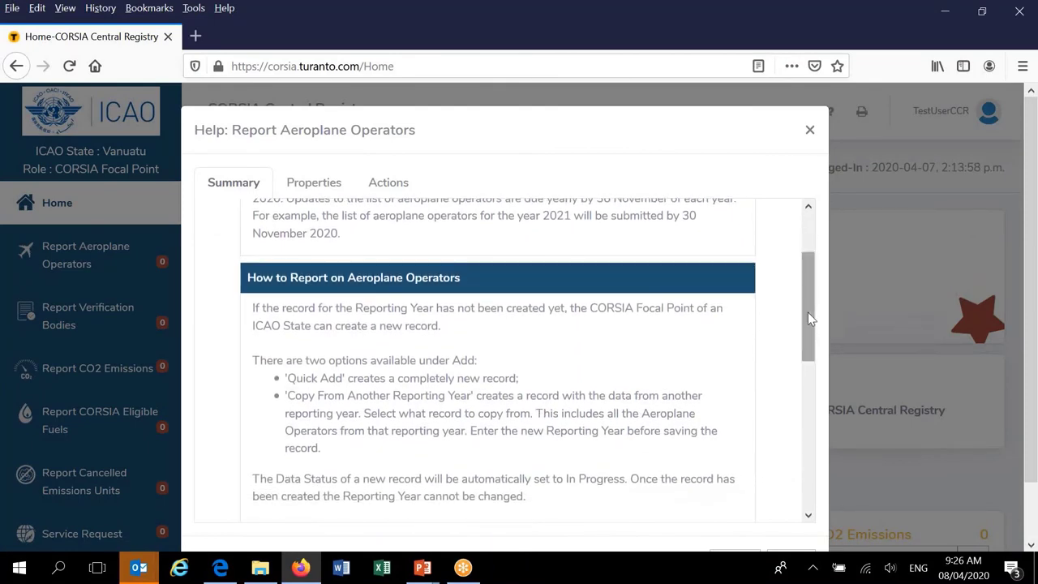
pyautogui.moveTo(808, 312); pyautogui.dragTo(748, 236)
# Step: View the Properties and Actions sections of the Report Aeroplane Operators help
pyautogui.click(298, 188)
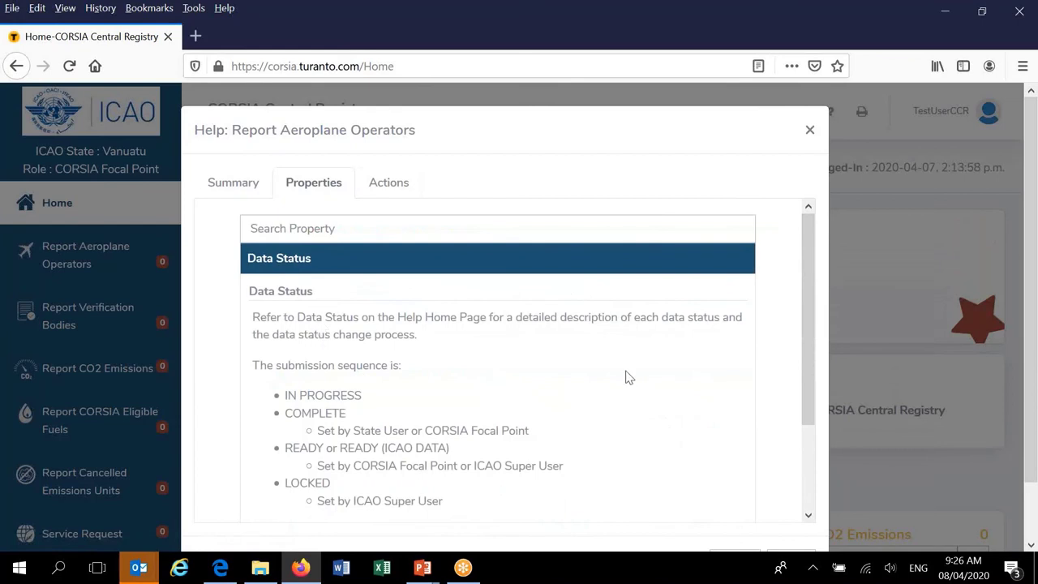
pyautogui.moveTo(809, 343)
pyautogui.mouseDown()
pyautogui.moveTo(815, 419)
pyautogui.moveTo(816, 343)
pyautogui.mouseUp()
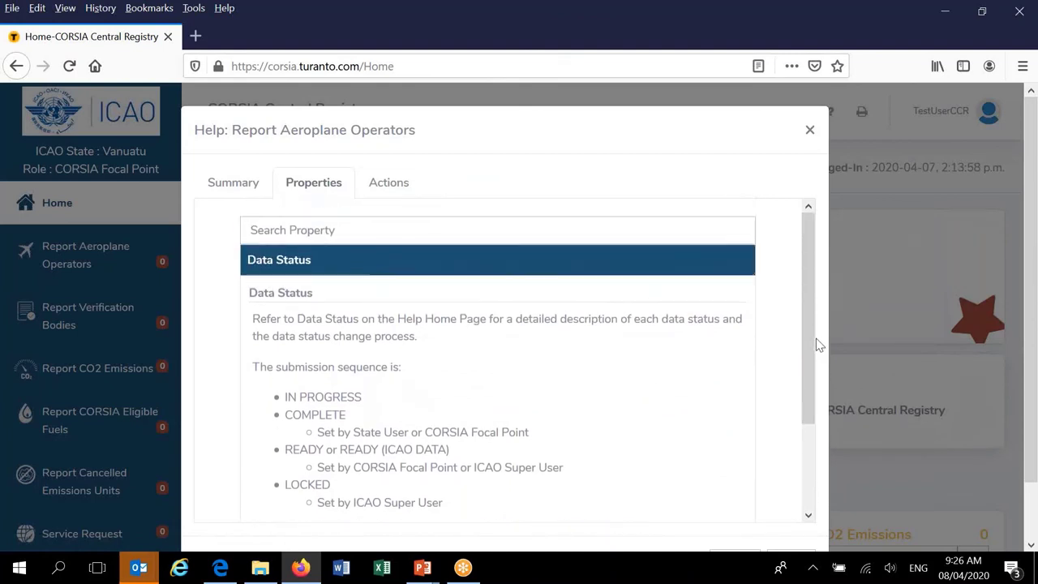
pyautogui.click(391, 187)
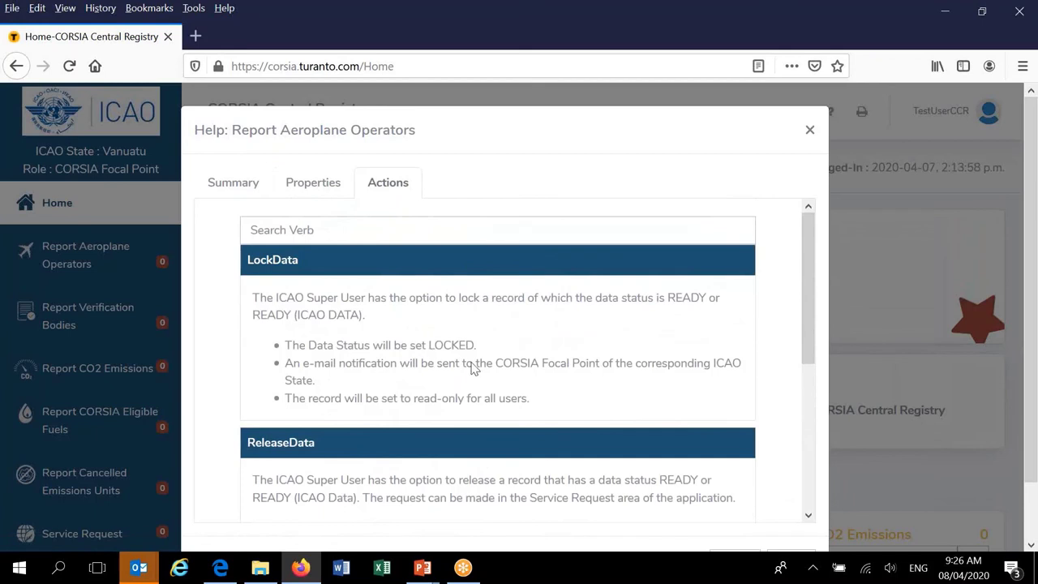
# Step: Return to the aeroplane operators help summary and read on to its relation with CO2 emissions
pyautogui.click(225, 186)
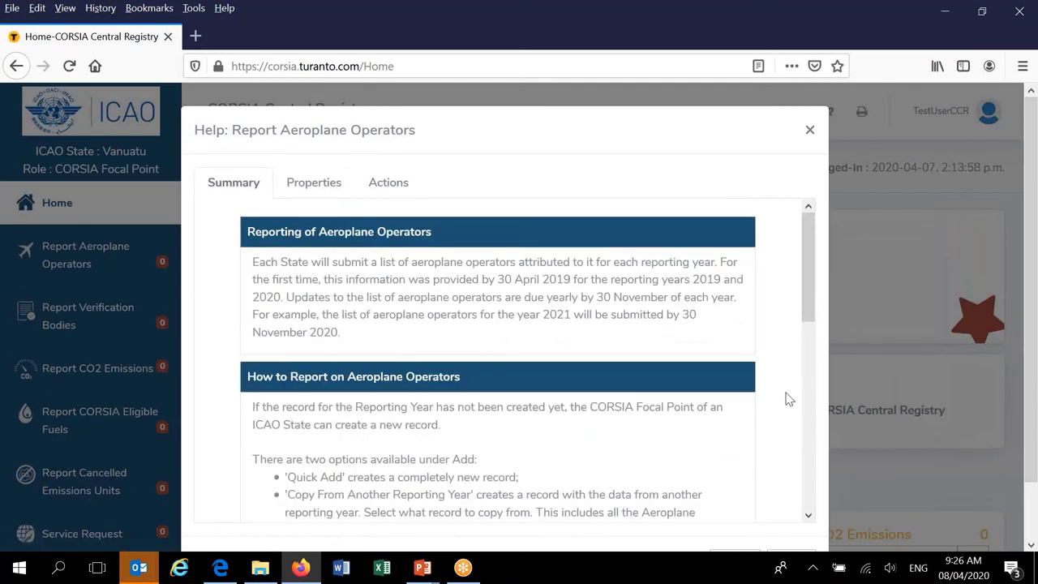
pyautogui.moveTo(803, 298); pyautogui.dragTo(819, 464)
pyautogui.scroll(2, 764, 466)
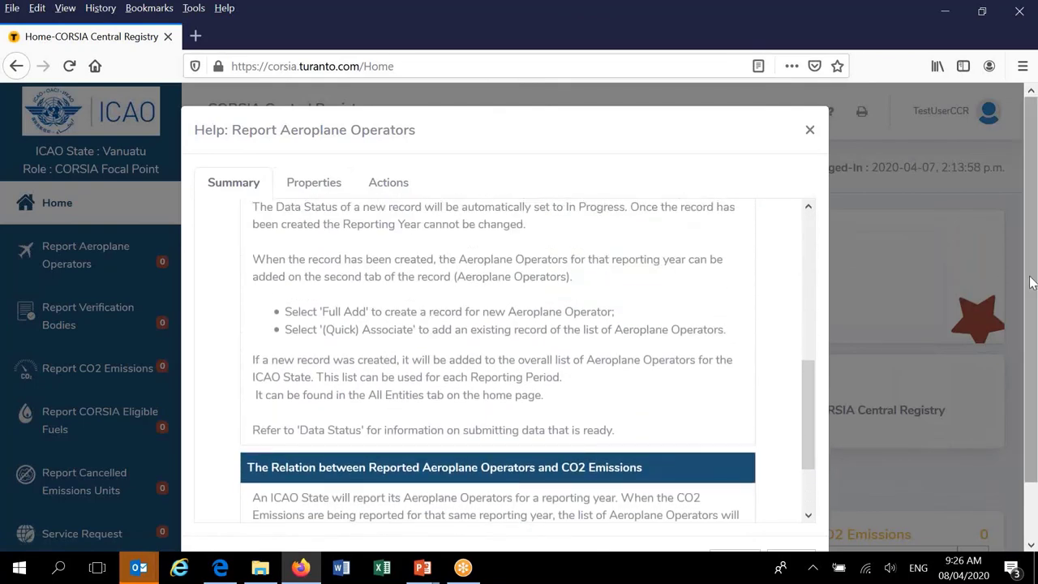
# Step: Go back to the help entity list and open the help topic for Report CO2 Emissions
pyautogui.scroll(-2, 1031, 373)
pyautogui.click(730, 501)
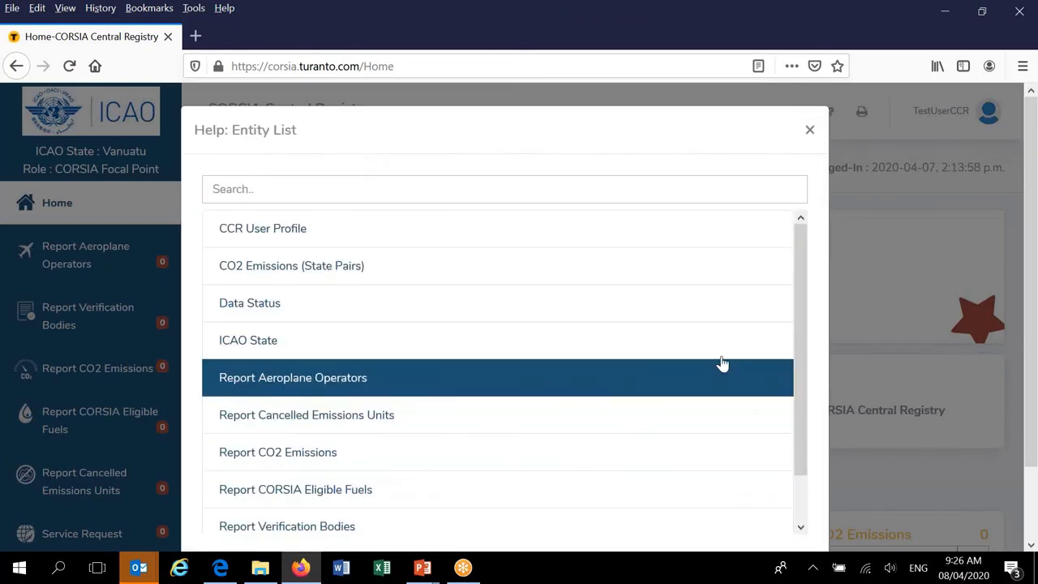
pyautogui.moveTo(793, 326); pyautogui.dragTo(799, 385)
pyautogui.click(290, 409)
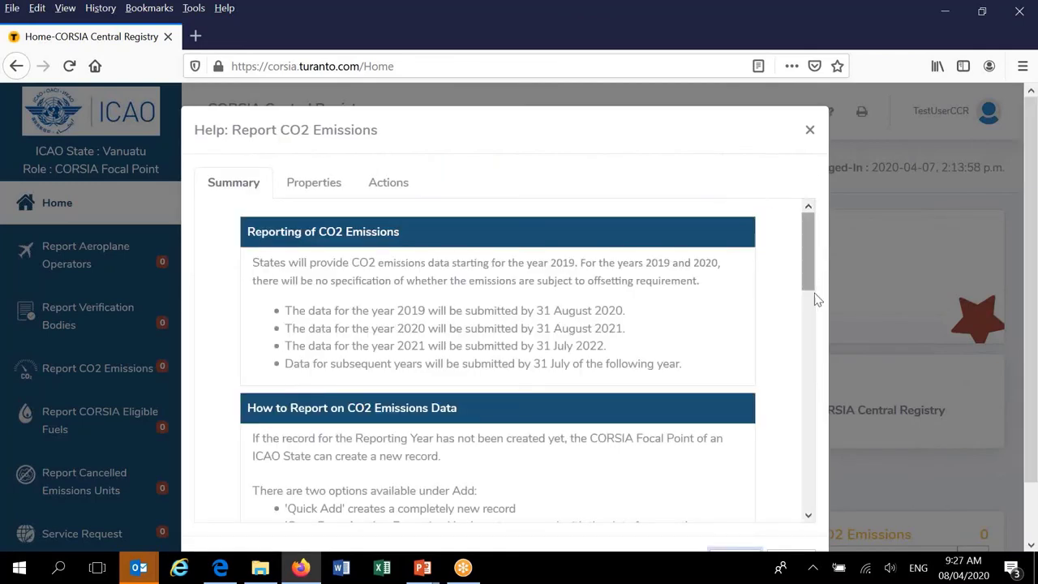
# Step: Read the Report CO2 Emissions help summary down to the Offsetting Requirements section and close the help
pyautogui.moveTo(803, 269); pyautogui.dragTo(807, 421)
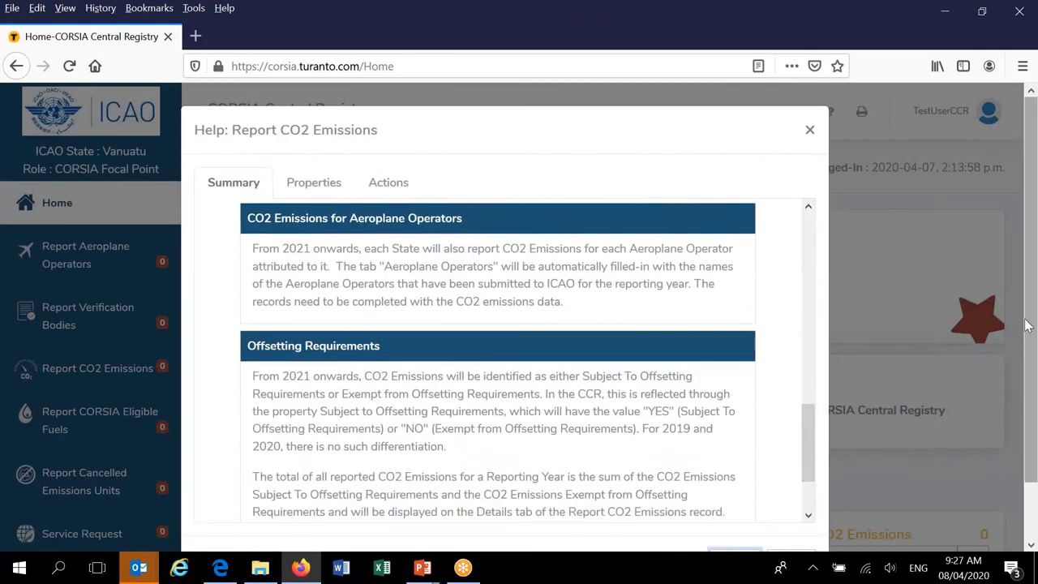
pyautogui.scroll(-1, 1025, 391)
pyautogui.scroll(-1, 1025, 392)
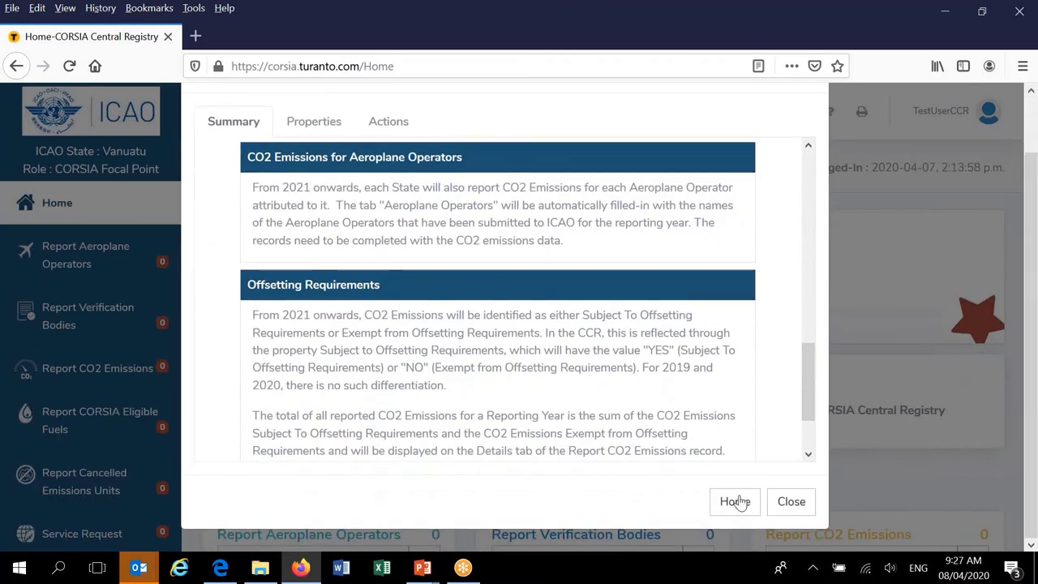
pyautogui.click(790, 502)
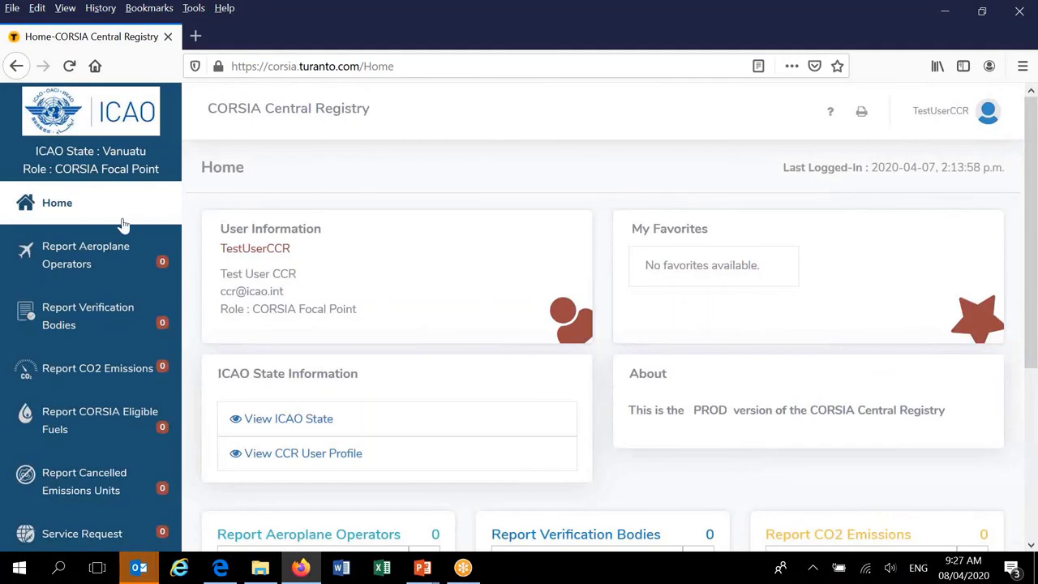
# Step: Go to the Report CO2 Emissions list page and open the help topic for that page
pyautogui.click(77, 258)
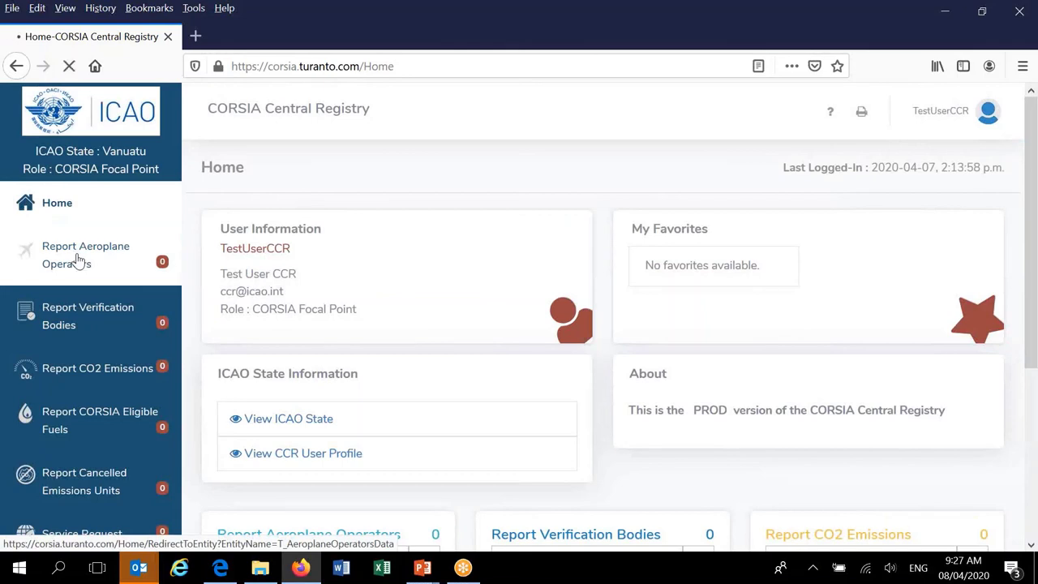
pyautogui.click(100, 370)
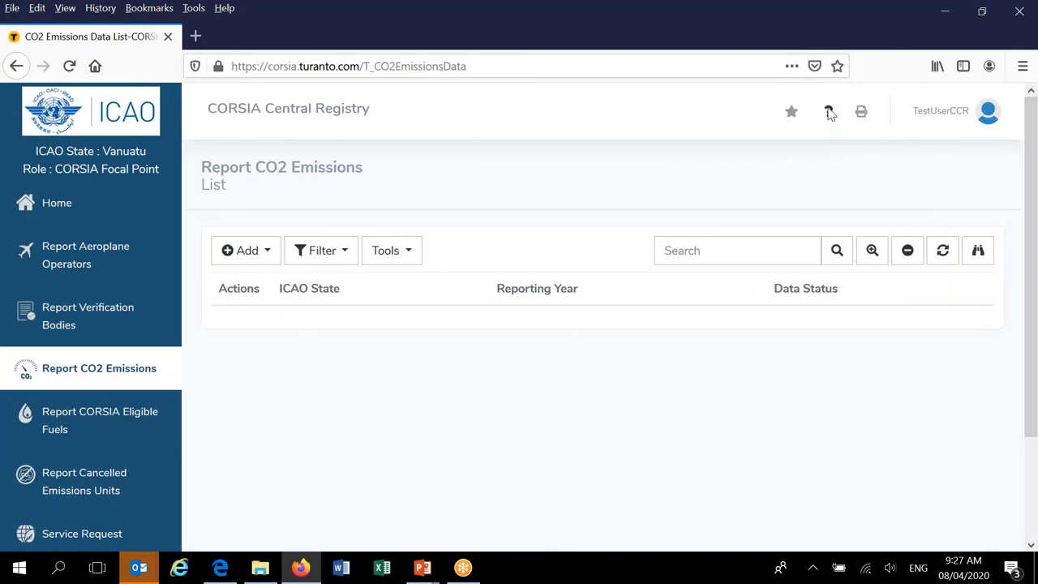
pyautogui.click(829, 114)
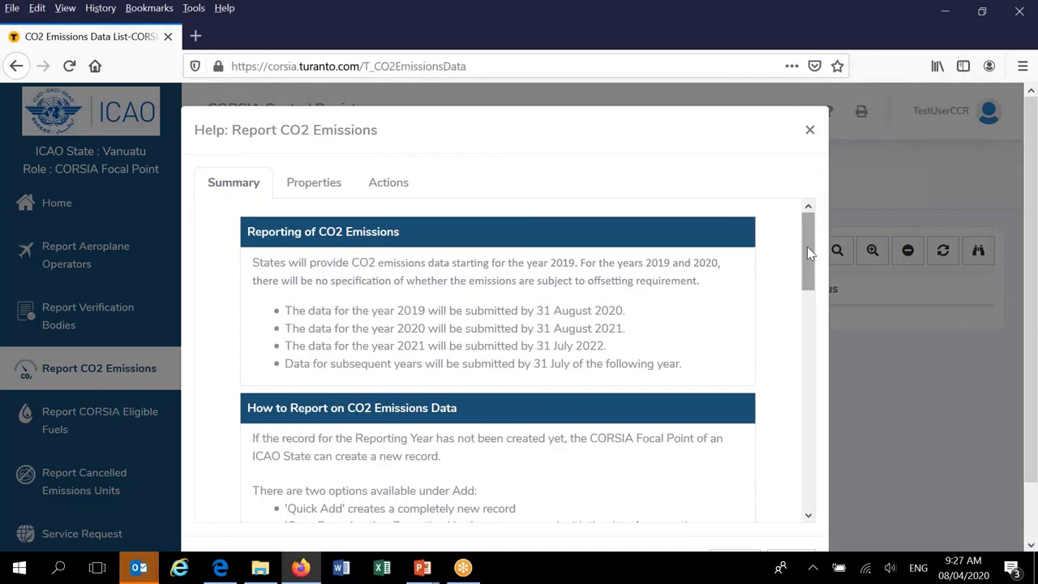
pyautogui.moveTo(807, 247); pyautogui.dragTo(807, 237)
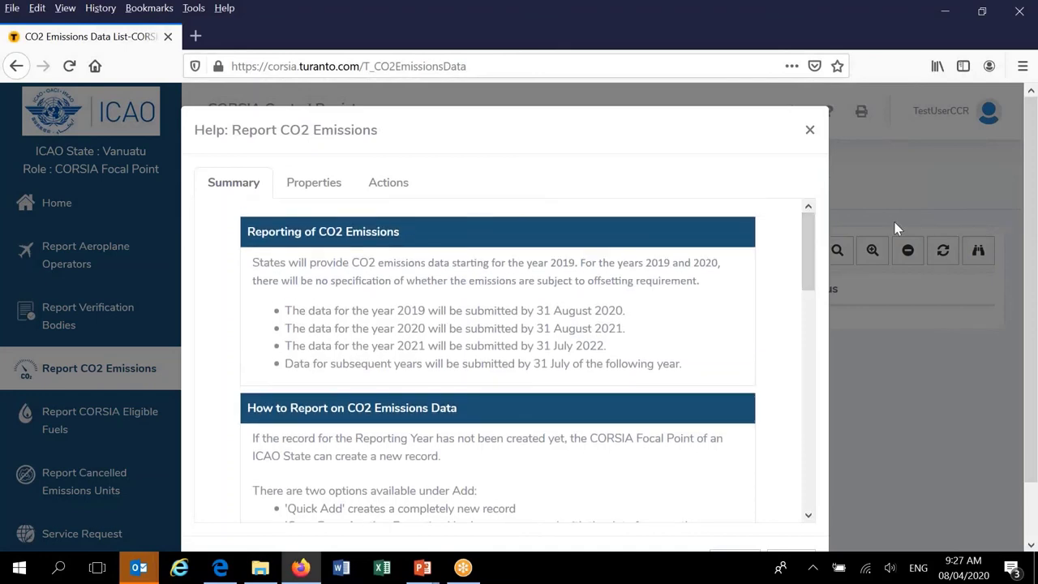
pyautogui.moveTo(1024, 203); pyautogui.dragTo(1021, 287)
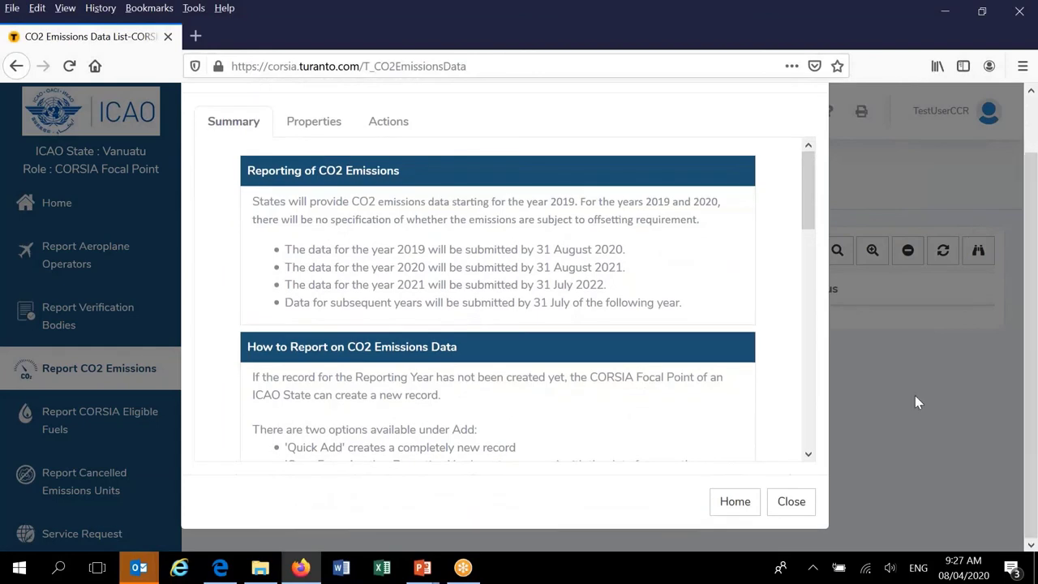
# Step: Switch from the CO2 emissions help topic to the full help entity list, and close the help
pyautogui.click(735, 502)
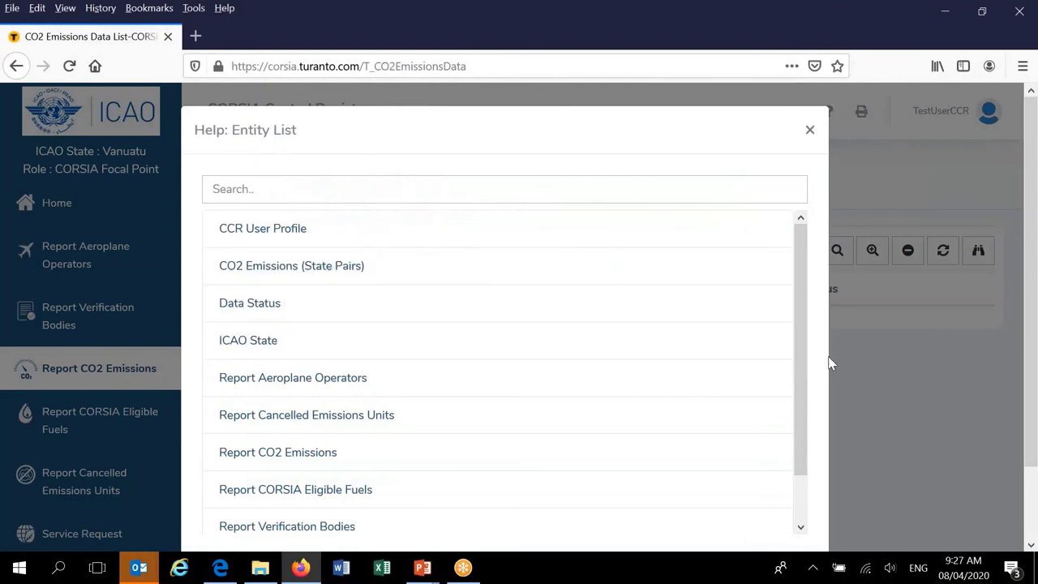
pyautogui.scroll(-2, 1026, 267)
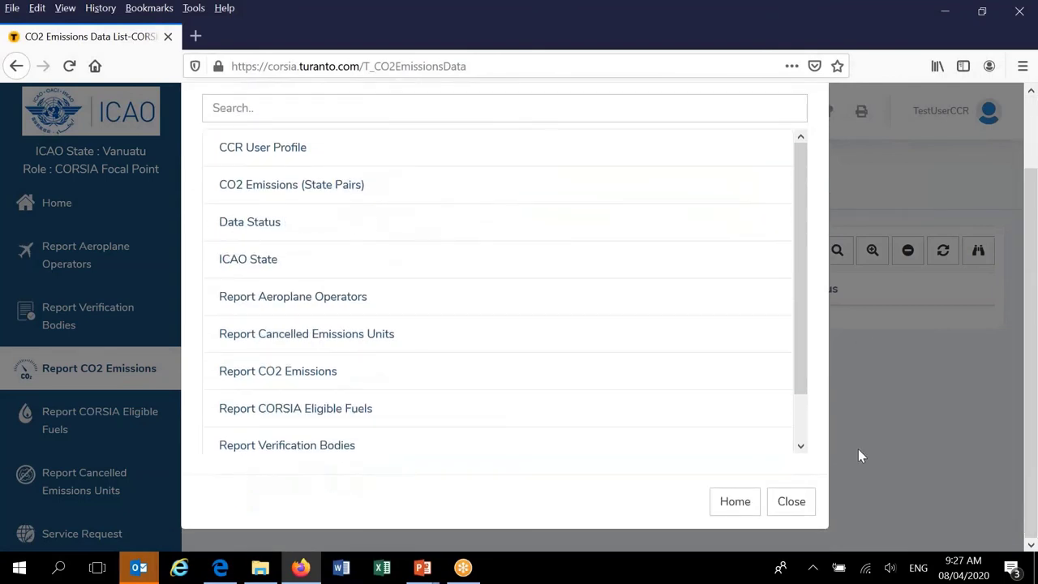
pyautogui.click(794, 502)
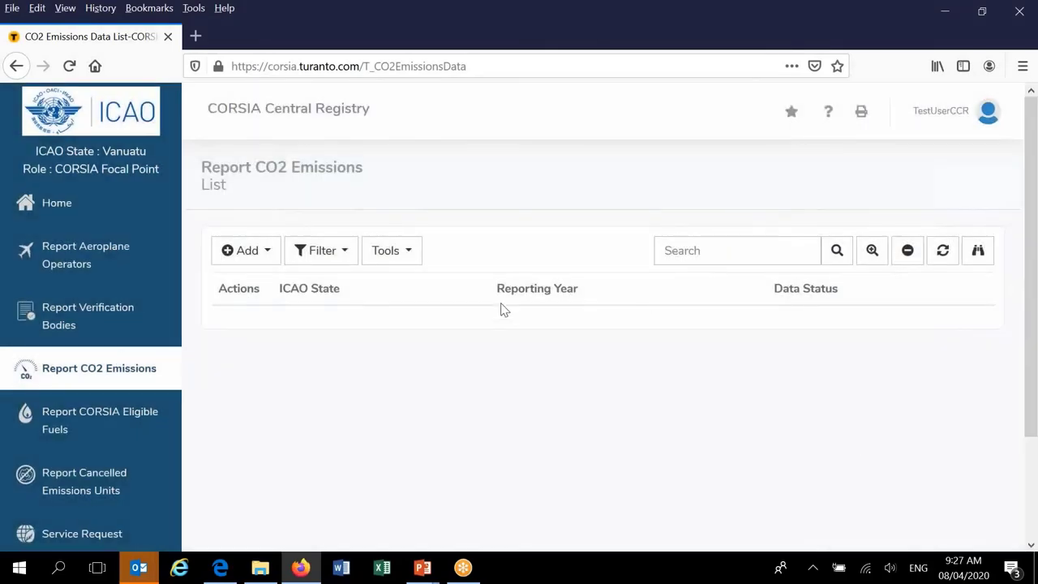
# Step: Return to the registry's home page and look over its report and service request cards
pyautogui.click(52, 204)
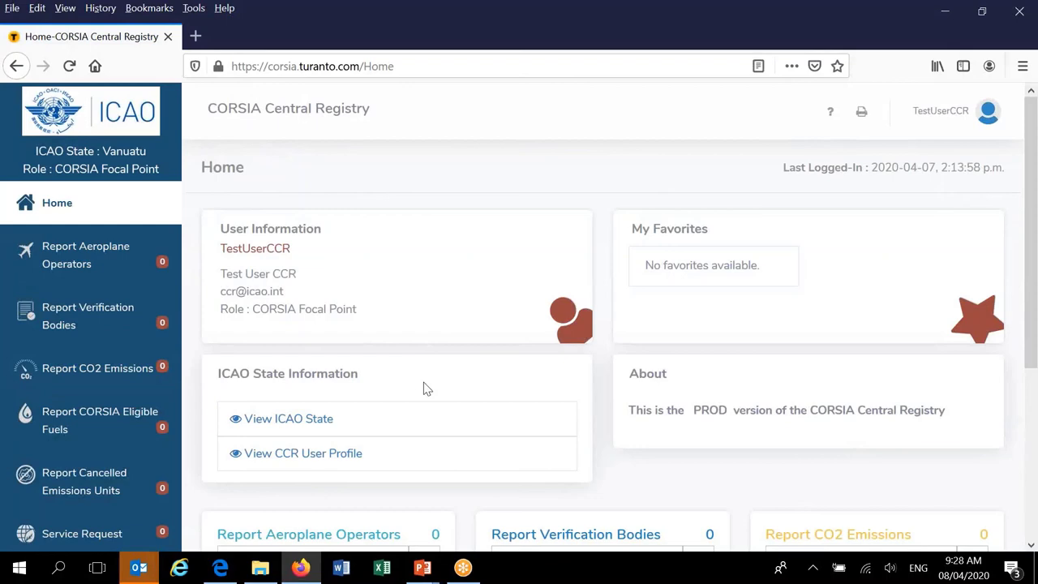
pyautogui.moveTo(1035, 256); pyautogui.dragTo(1031, 428)
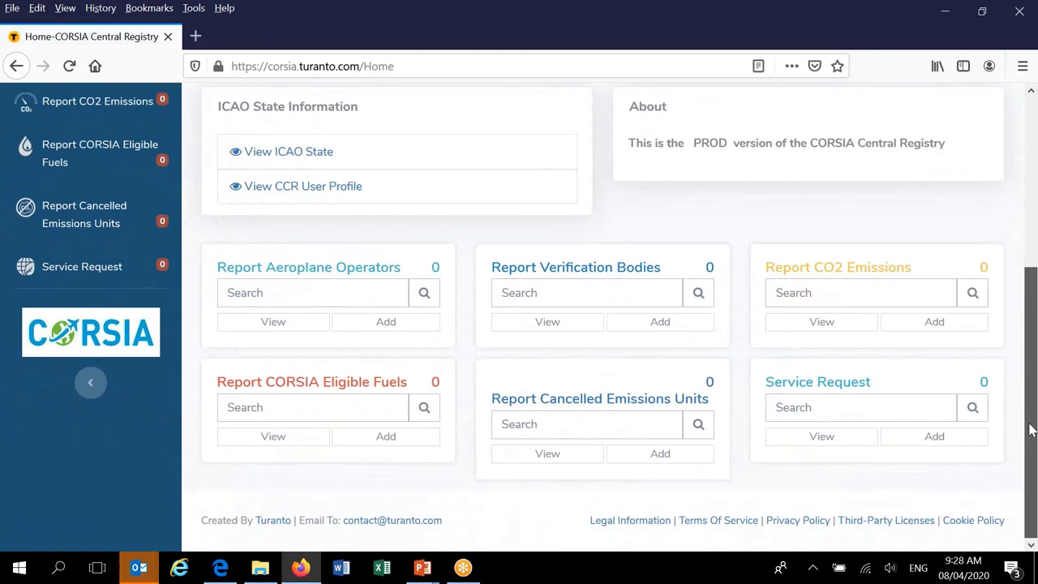
pyautogui.moveTo(1031, 430); pyautogui.dragTo(943, 209)
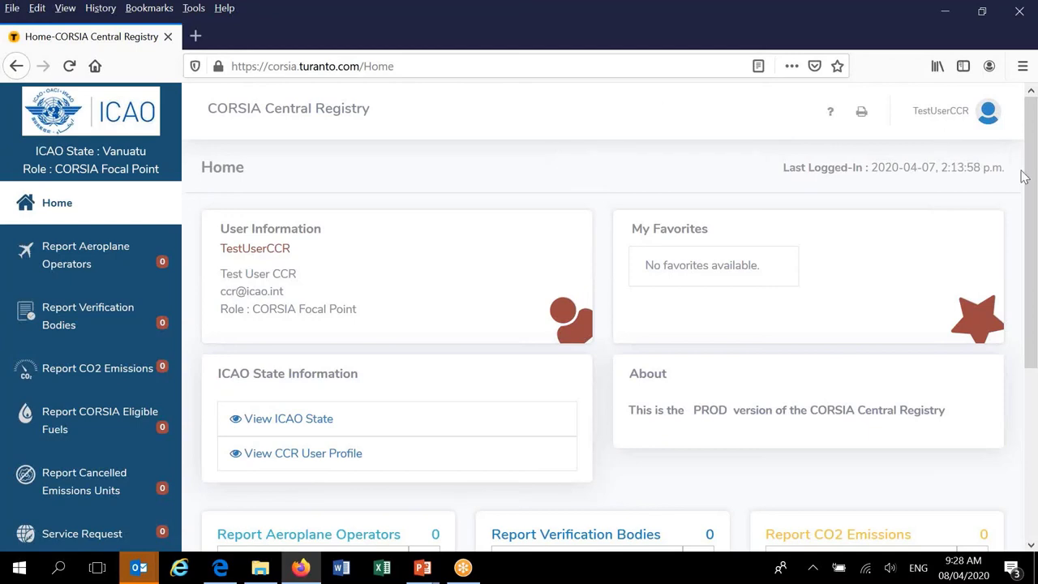
pyautogui.scroll(-1, 1030, 184)
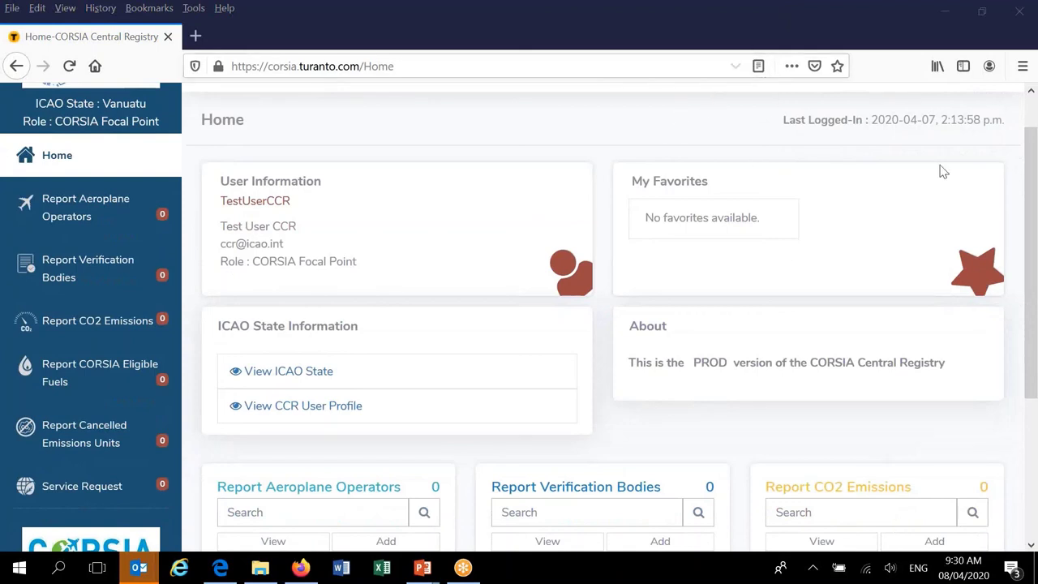
pyautogui.scroll(1, 1029, 178)
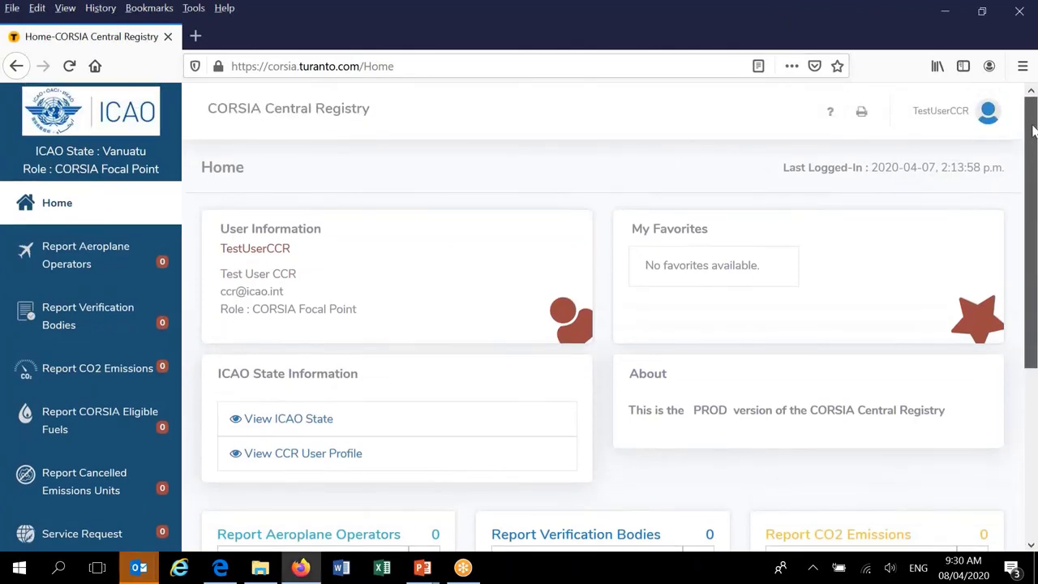
# Step: Open the Report Aeroplane Operators help from the home page, read the summary to its CO2 emissions relation section, and close the help
pyautogui.click(829, 113)
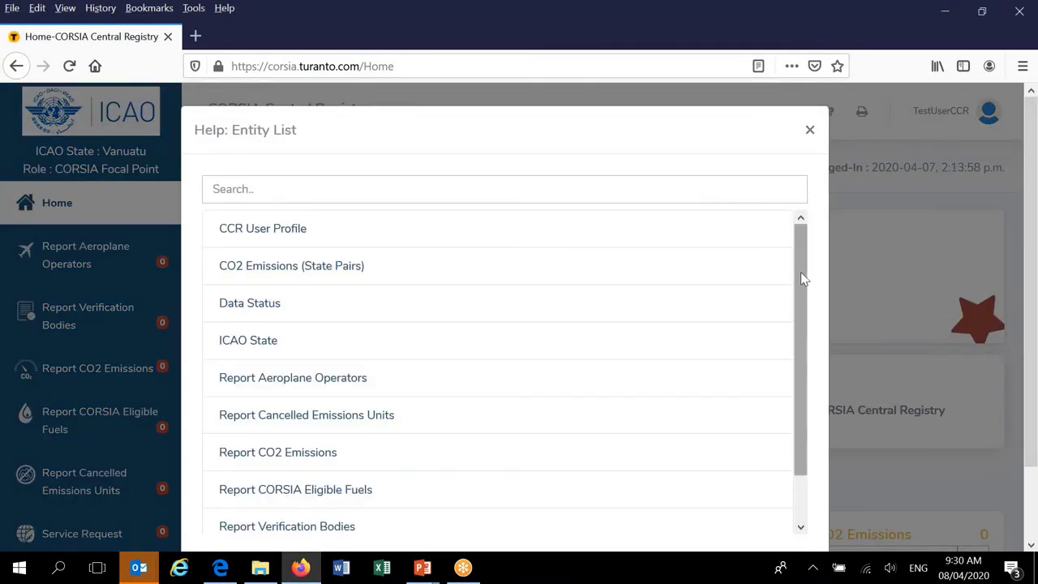
pyautogui.moveTo(800, 276); pyautogui.dragTo(808, 398)
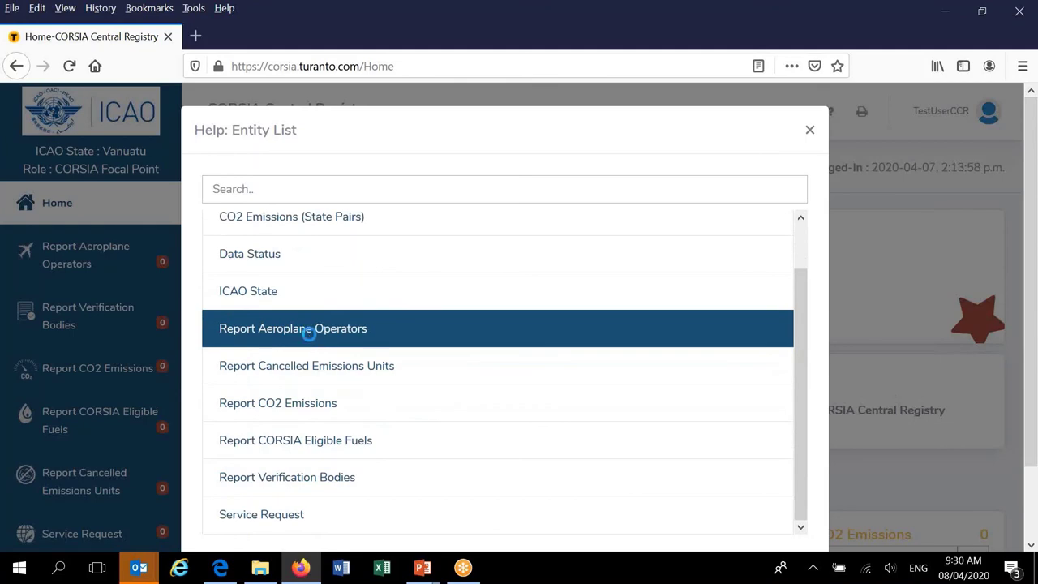
pyautogui.click(303, 329)
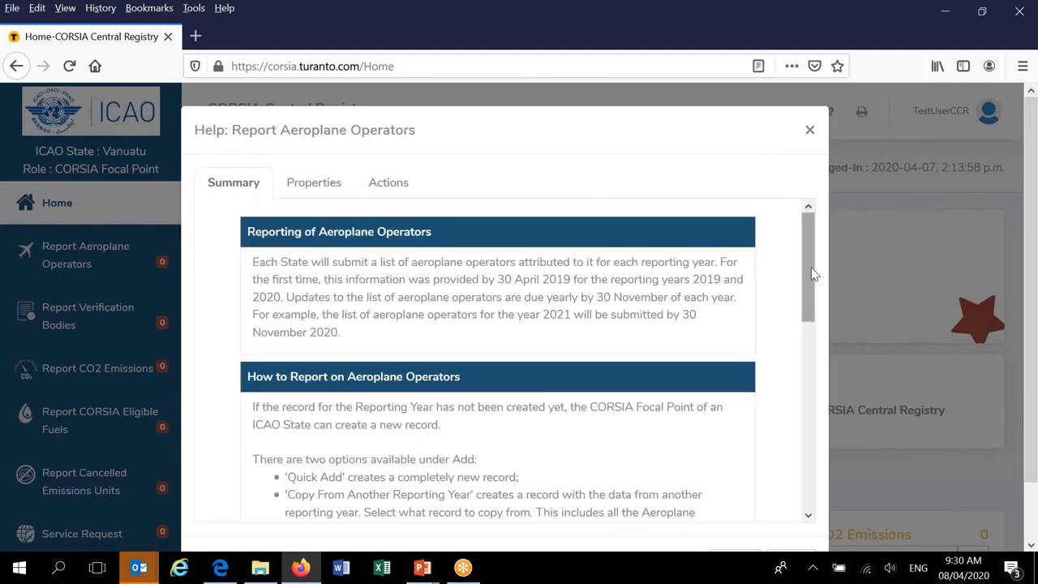
pyautogui.moveTo(814, 274); pyautogui.dragTo(825, 501)
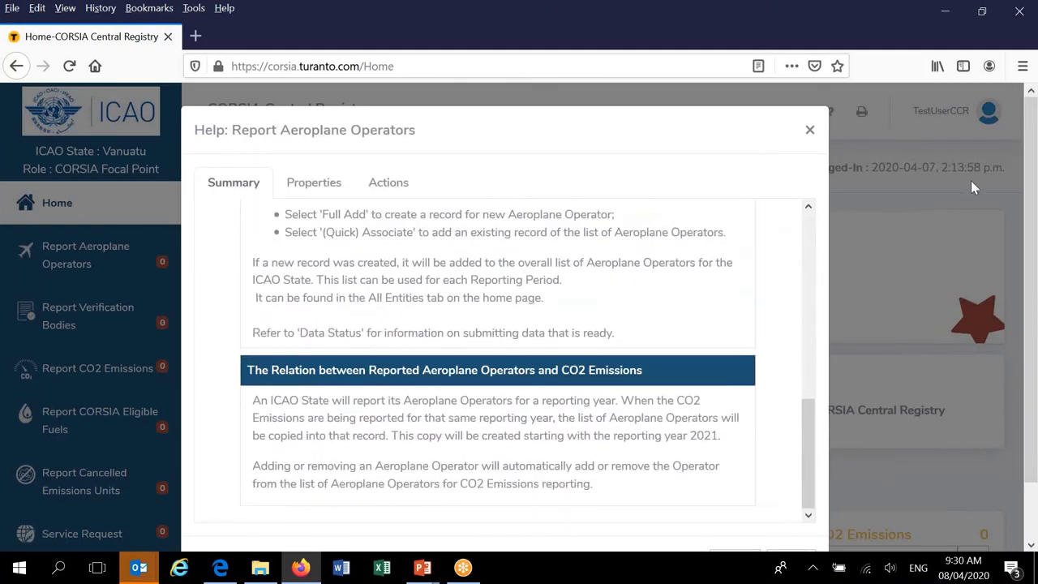
pyautogui.moveTo(1031, 119)
pyautogui.mouseDown()
pyautogui.moveTo(1031, 193)
pyautogui.moveTo(1033, 112)
pyautogui.mouseUp()
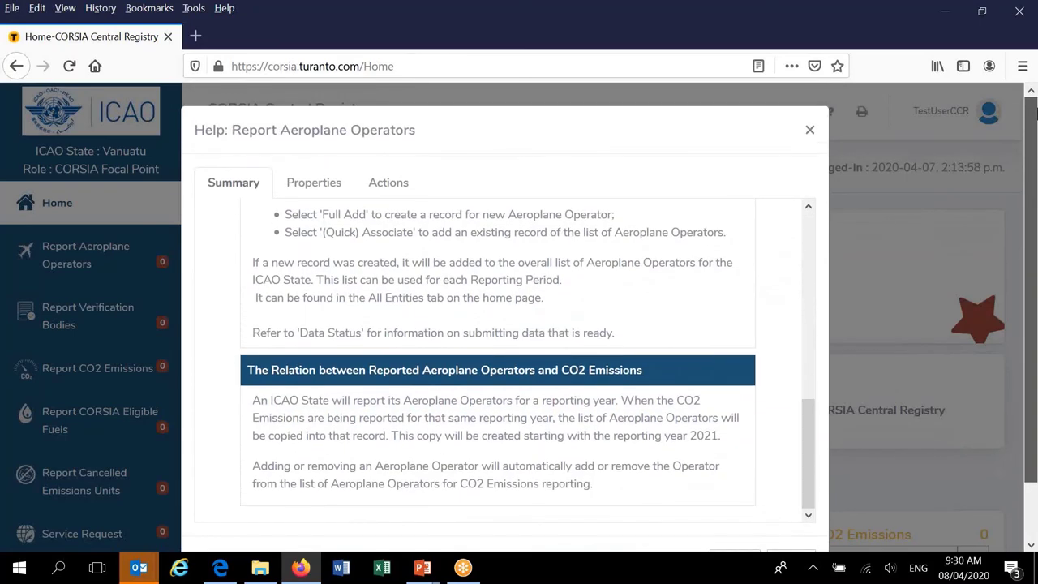
pyautogui.click(809, 132)
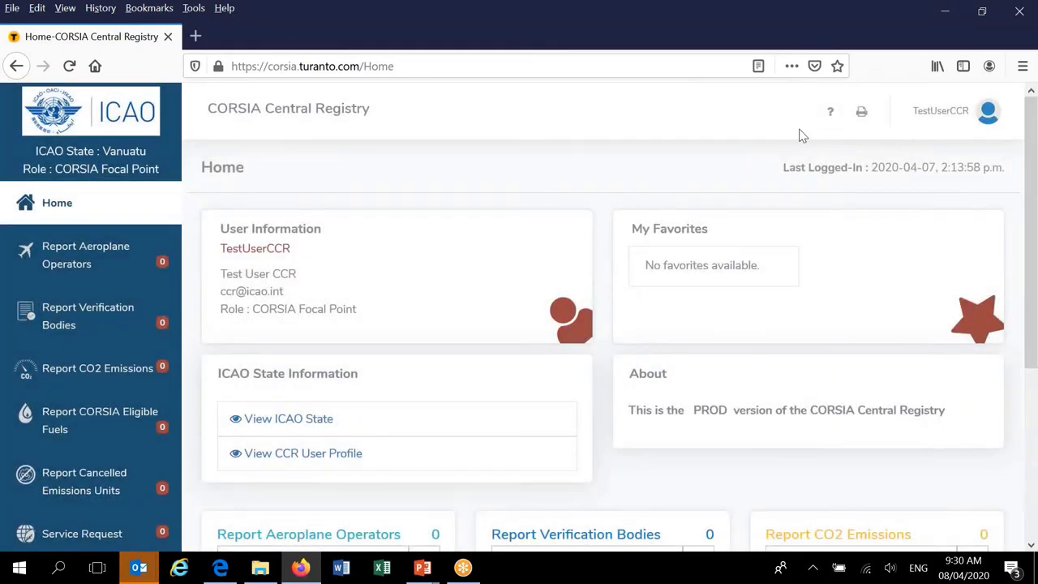